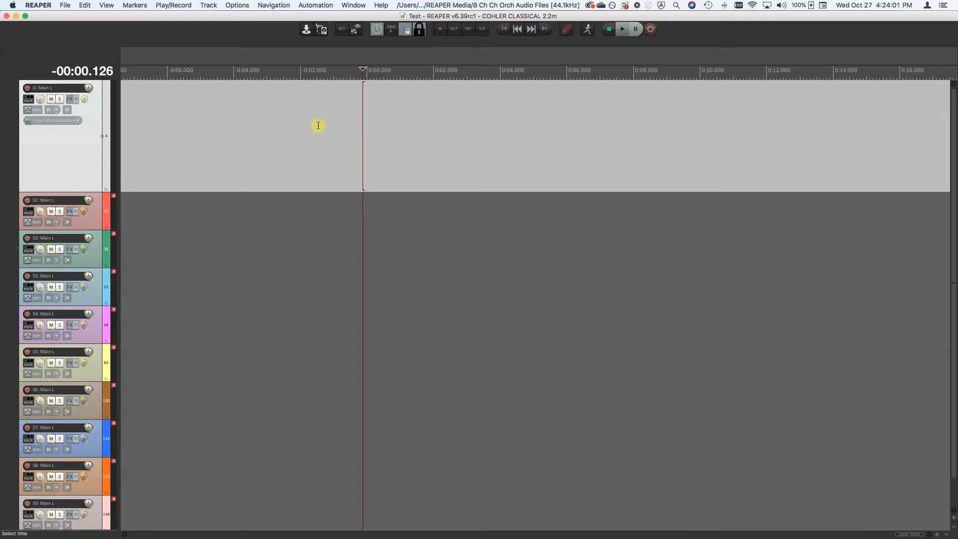
left_click(169, 6)
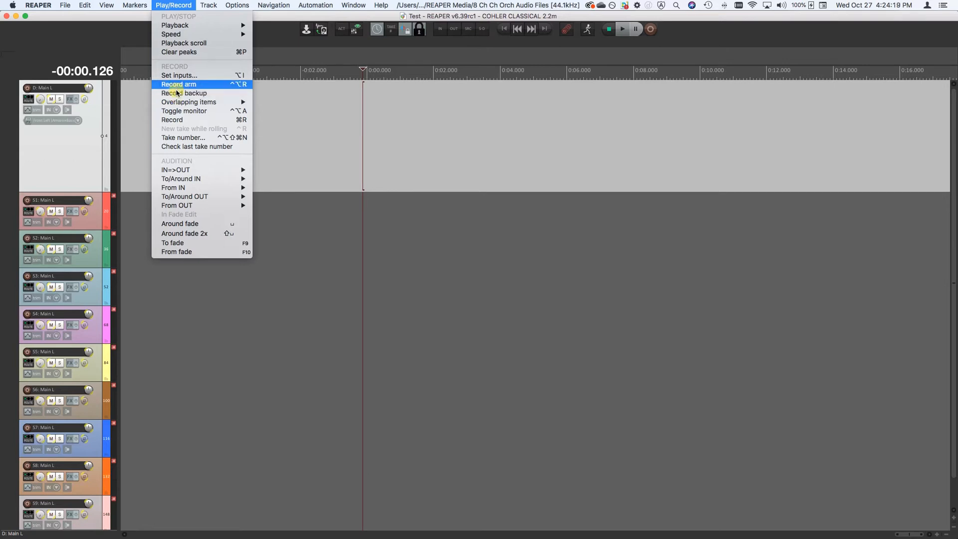
left_click(174, 4)
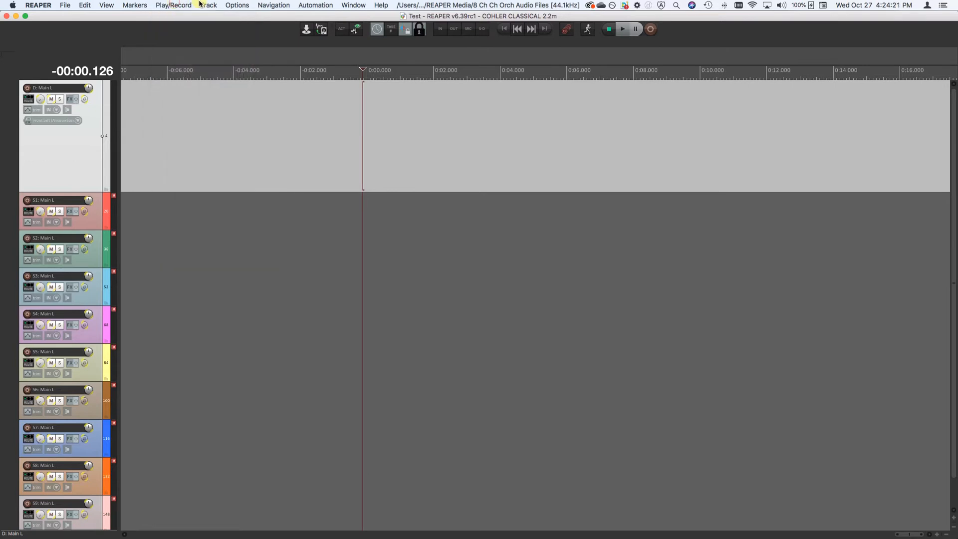
Set the project's record path to the relative folder Audio Files in the path settings
left_click(237, 5)
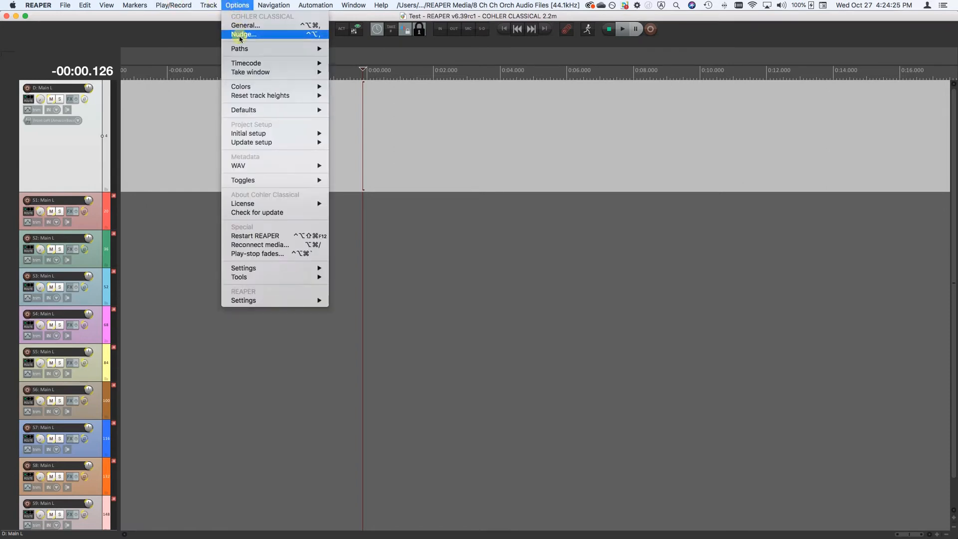
mouse_move(241, 51)
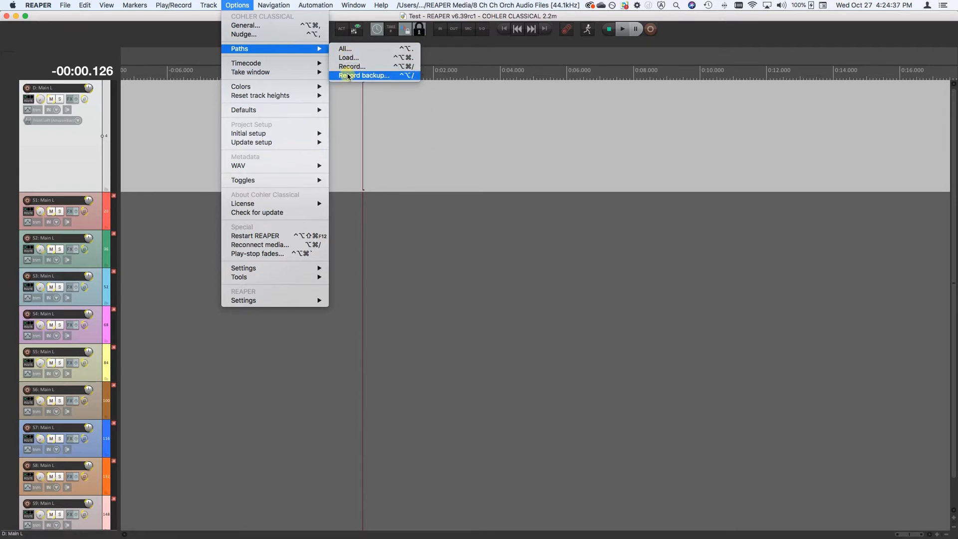
left_click(345, 49)
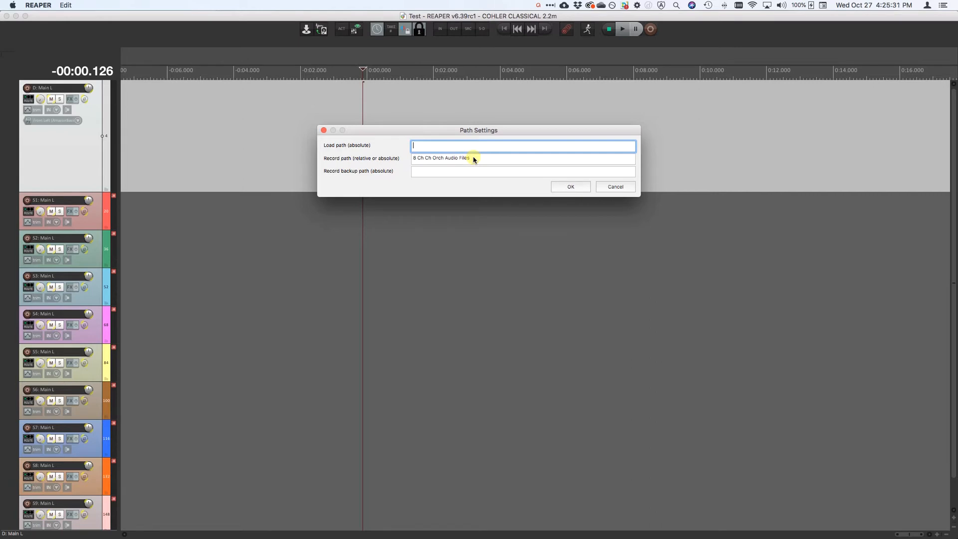
left_click_drag(474, 160, 412, 155)
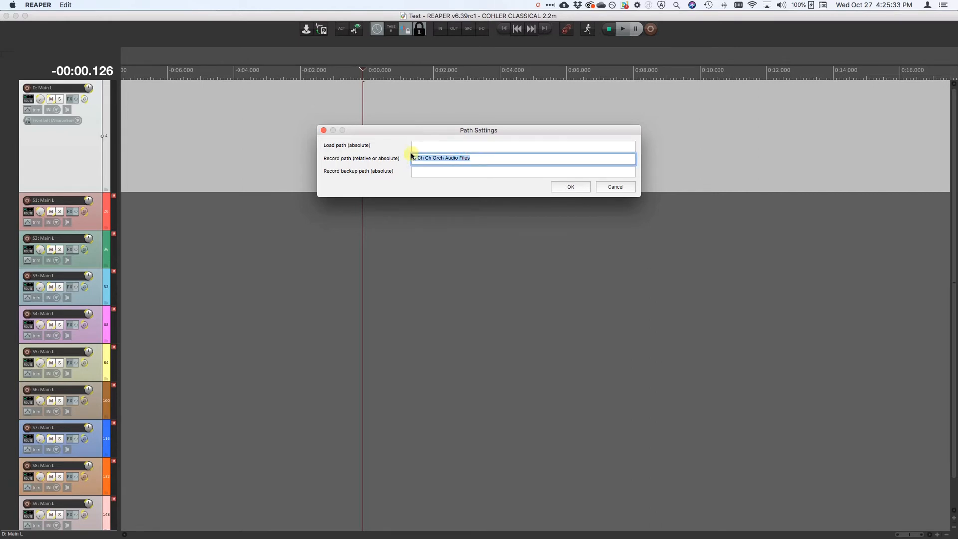
type("Audio Files")
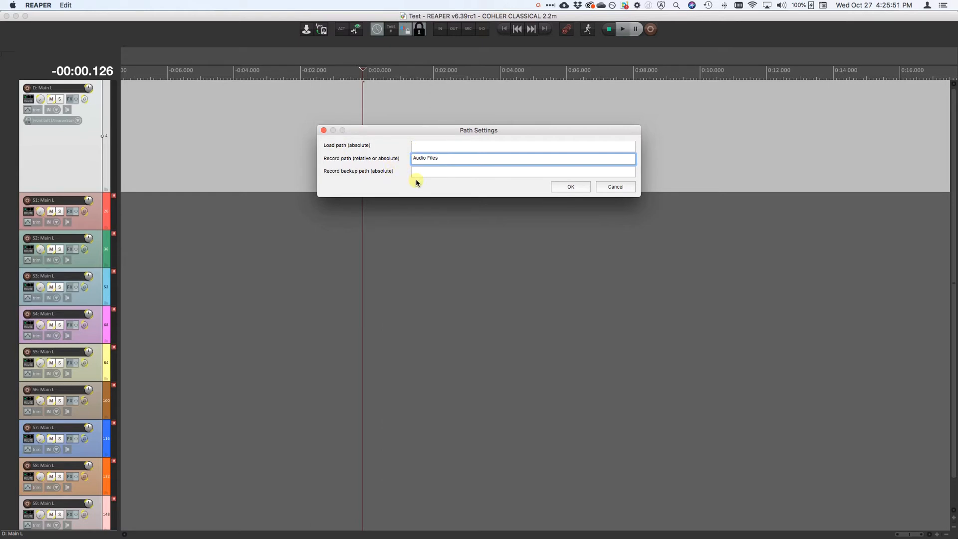
left_click(578, 187)
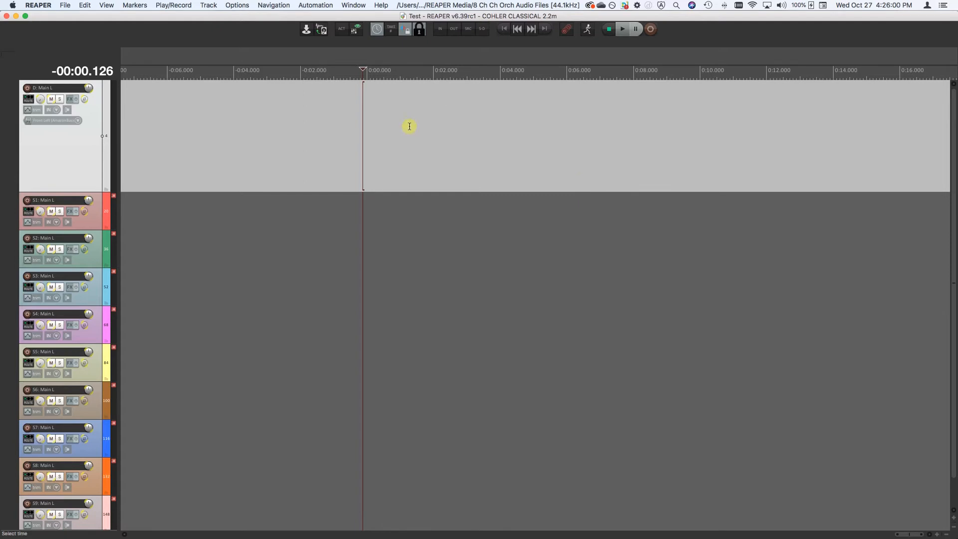
Enable record backup and set its path to a new folder named BACKUP REC inside REAPER Media
left_click(178, 5)
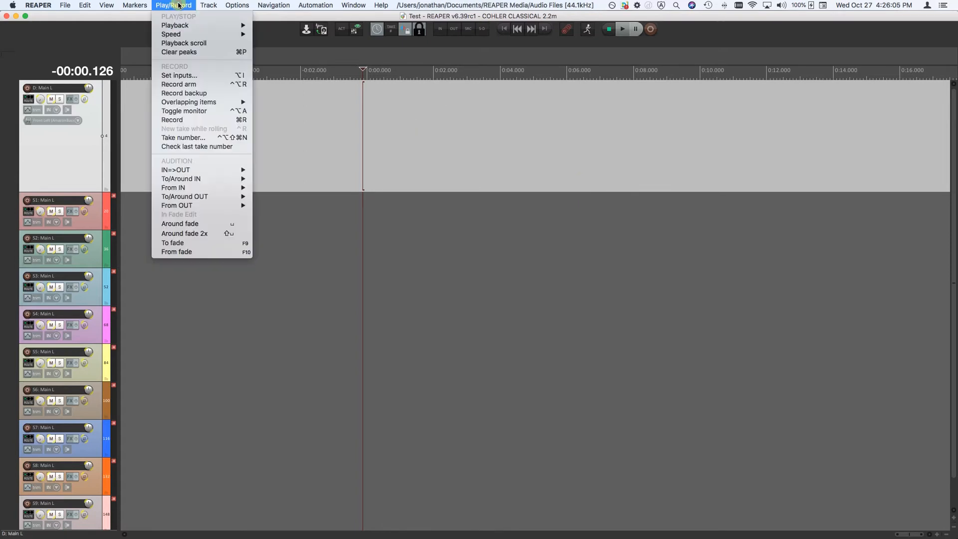
left_click(170, 93)
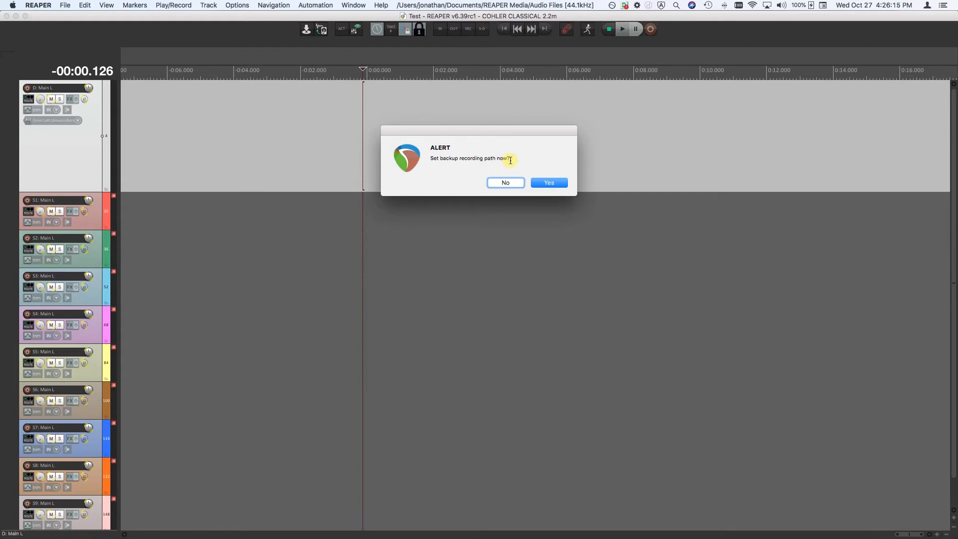
left_click(547, 182)
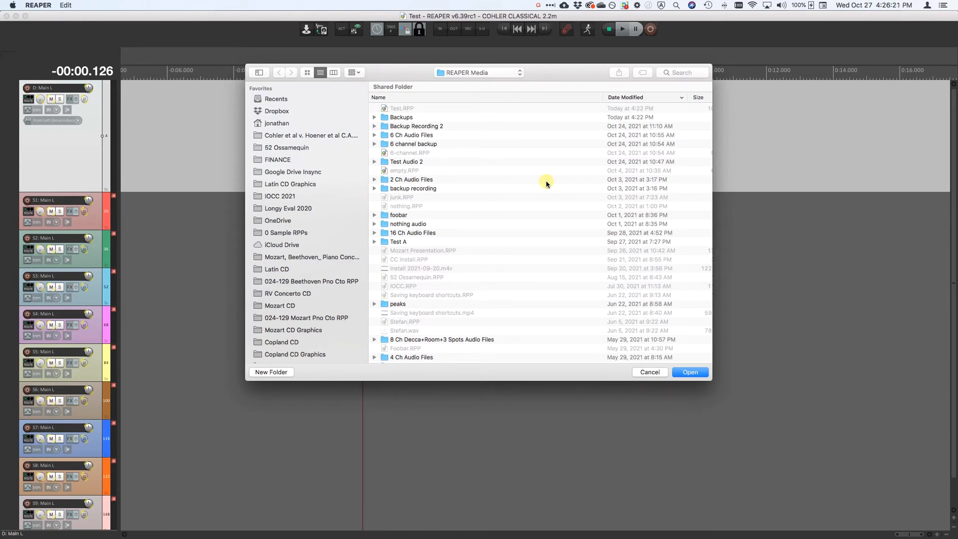
left_click(375, 188)
left_click(374, 188)
left_click(272, 372)
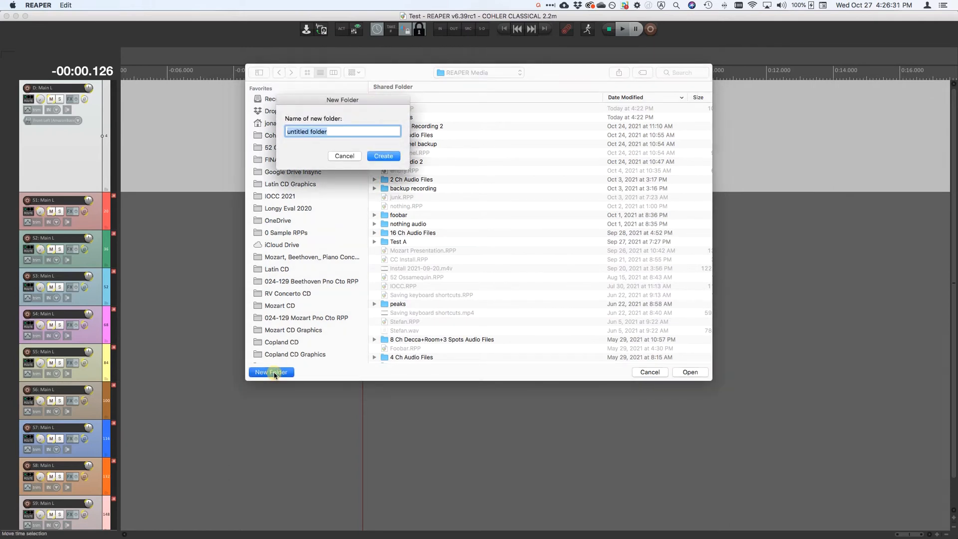
type("BACKUP")
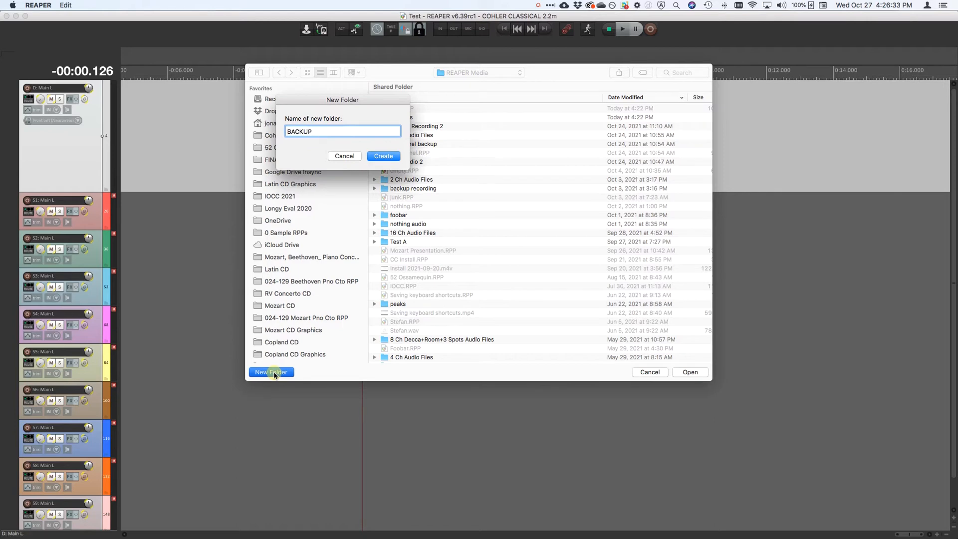
type(" REC")
key("Return")
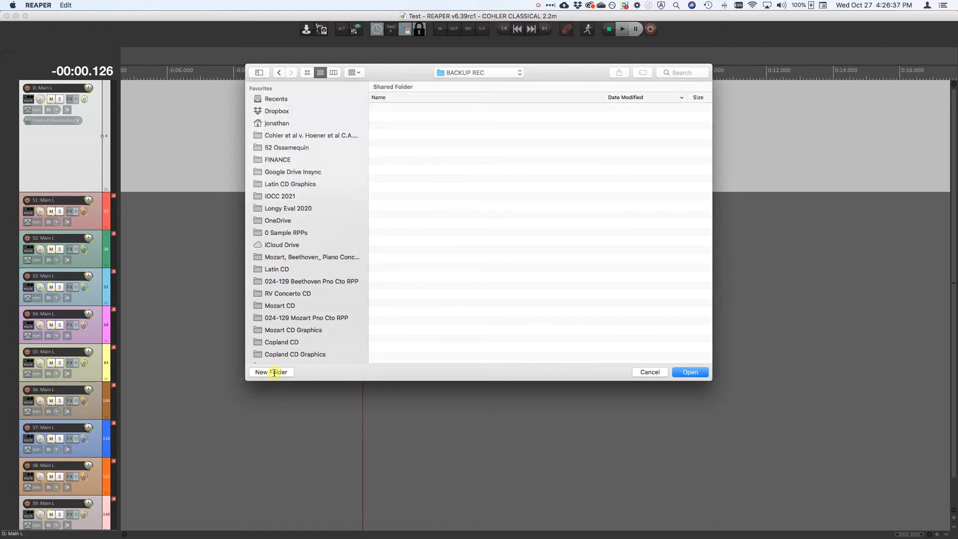
left_click(689, 372)
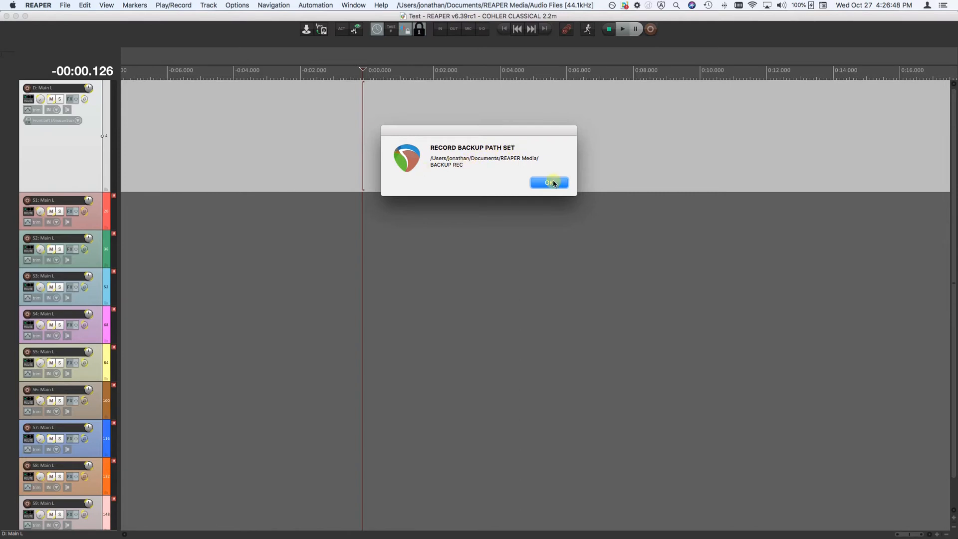
left_click(549, 182)
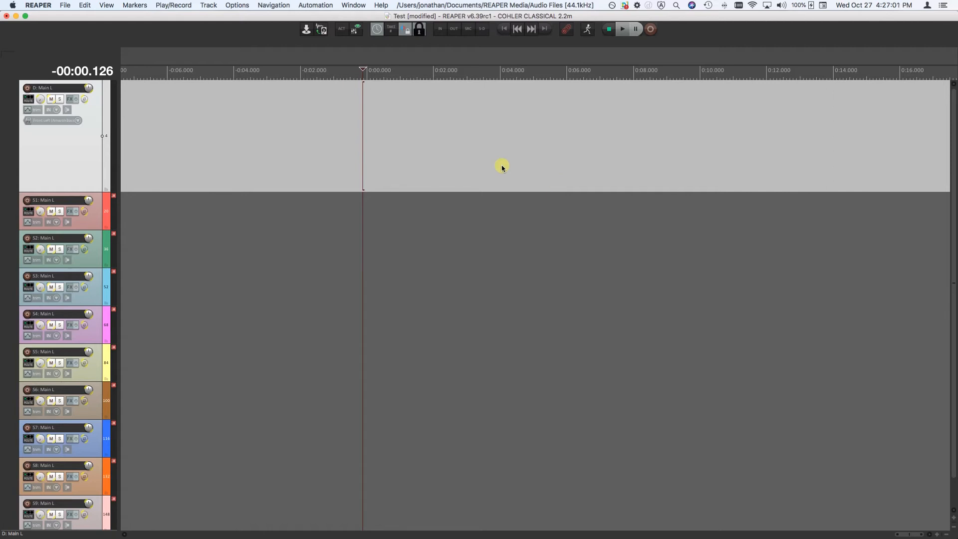
Review the load, record and record backup paths in the combined path settings
left_click(244, 5)
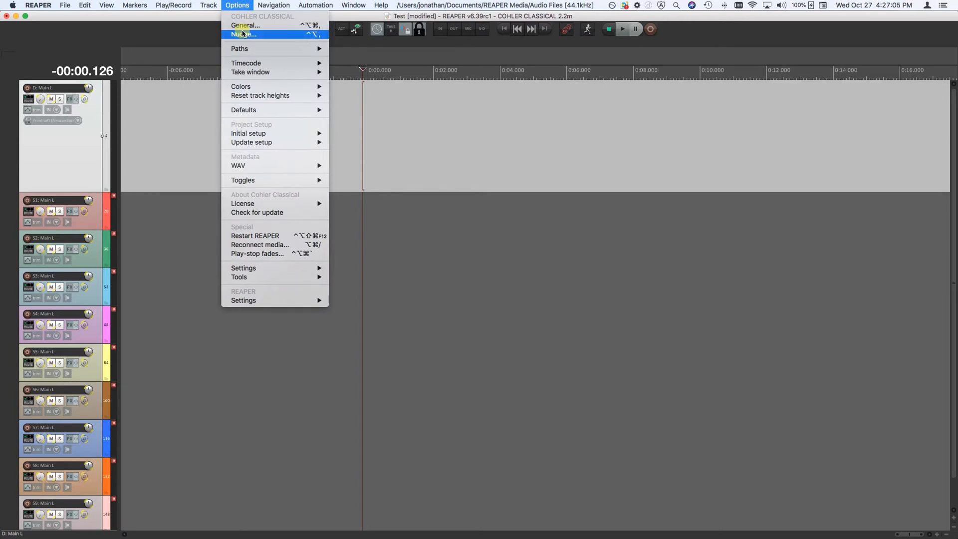
mouse_move(247, 49)
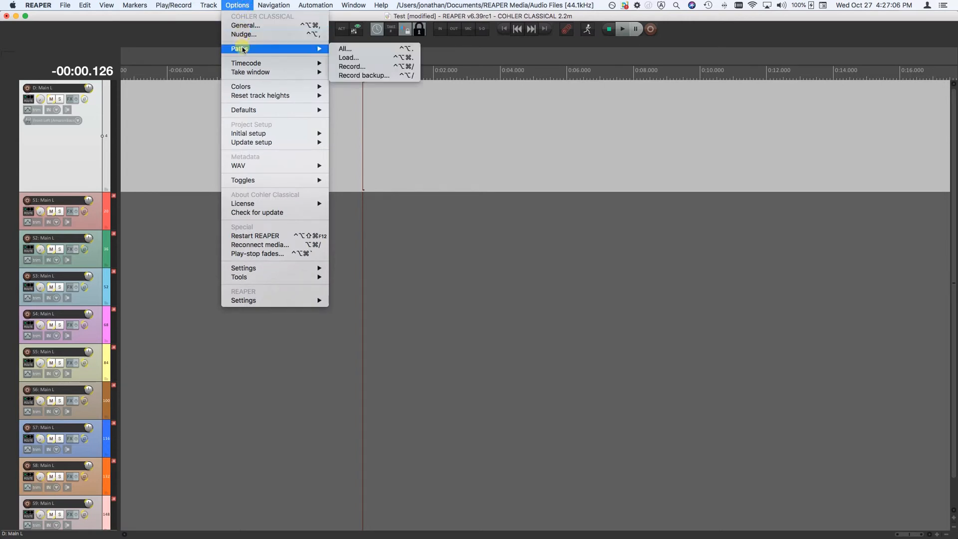
left_click(365, 50)
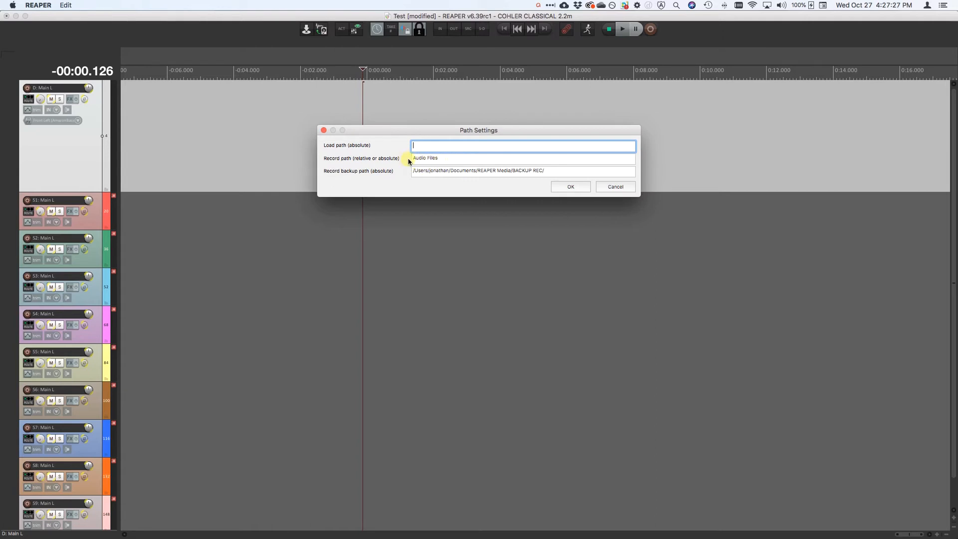
left_click(570, 185)
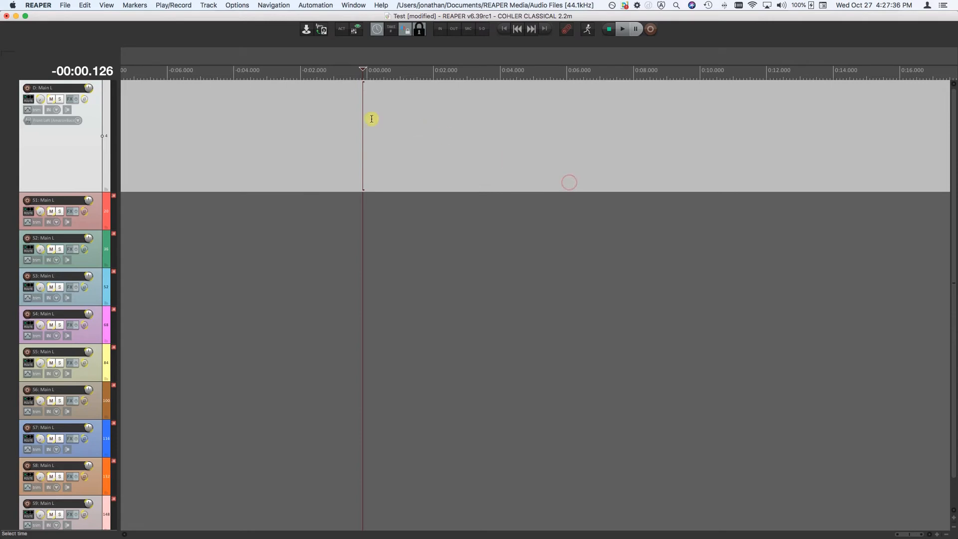
Record-arm the D: Main L group, setting the record path to a new folder named MAIN REC inside REAPER Media
left_click(566, 29)
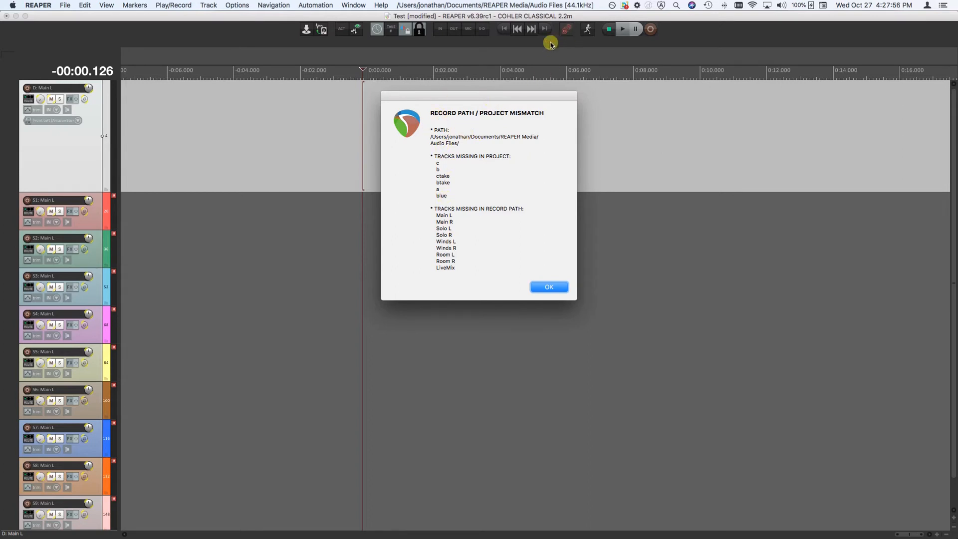
left_click(549, 288)
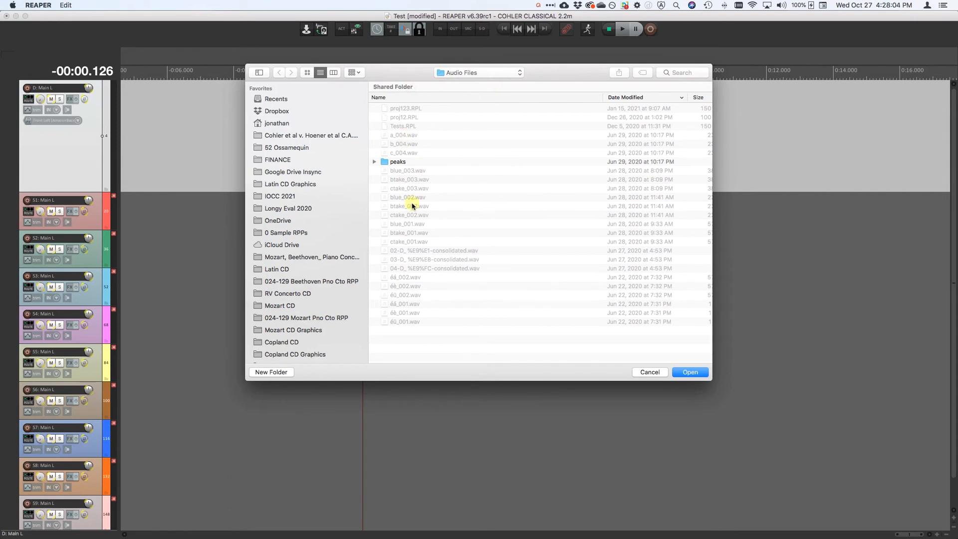
left_click(491, 74)
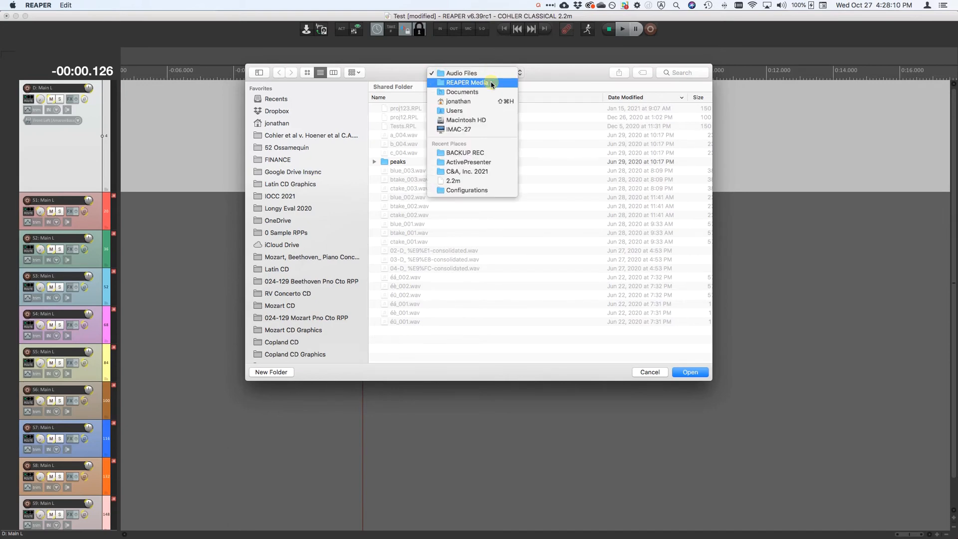
left_click(491, 83)
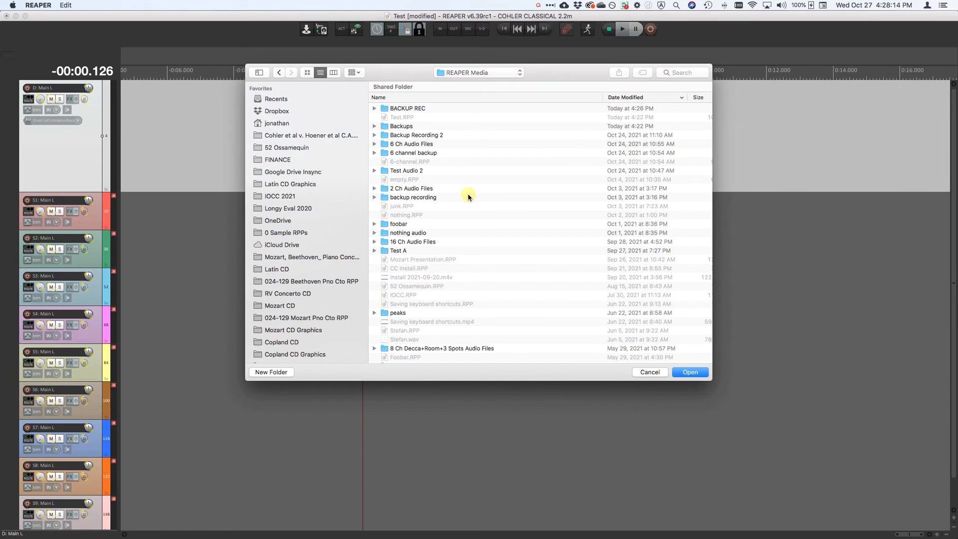
left_click(275, 372)
type("MAIN REC")
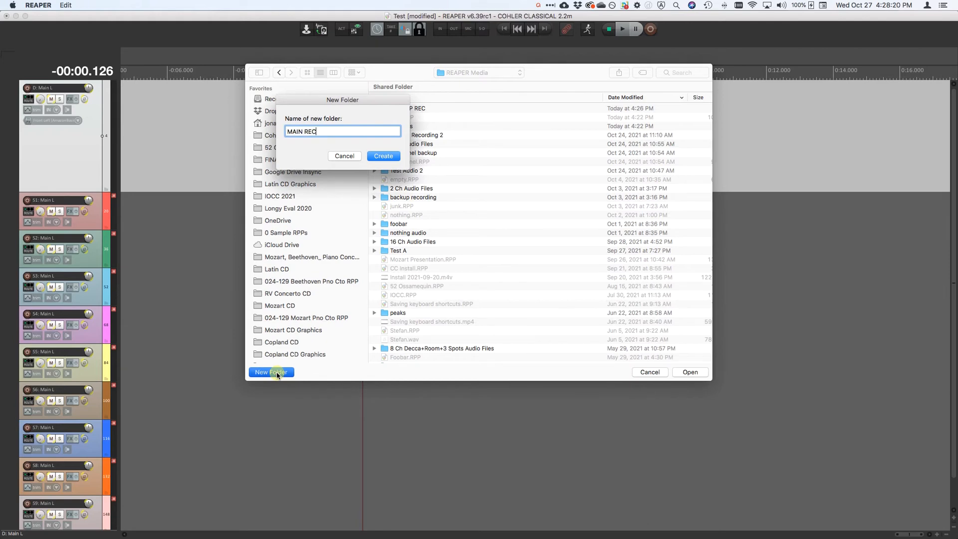
key("Return")
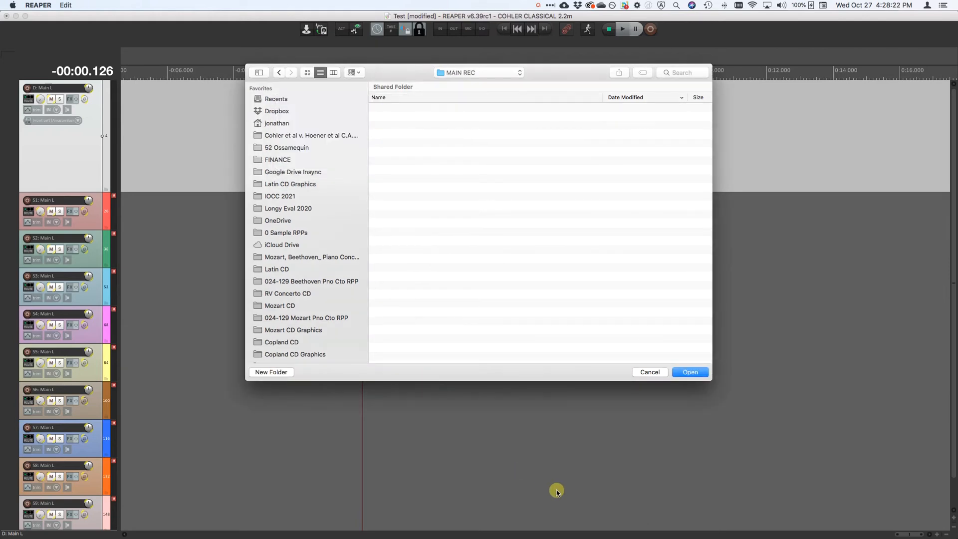
left_click(698, 373)
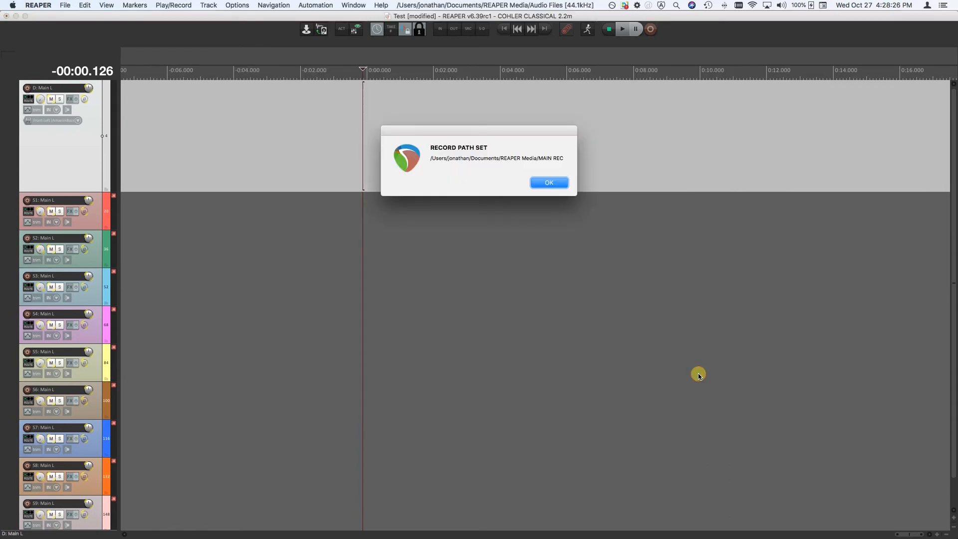
key("Return")
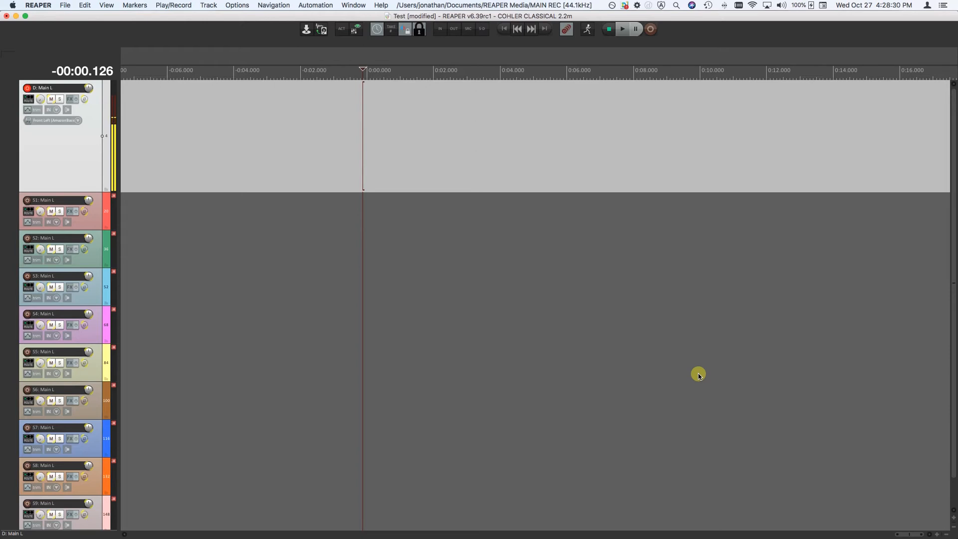
Record a take on the D track group from about -1.2 s to 4.1 s and show all of the group's tracks
left_click(328, 135)
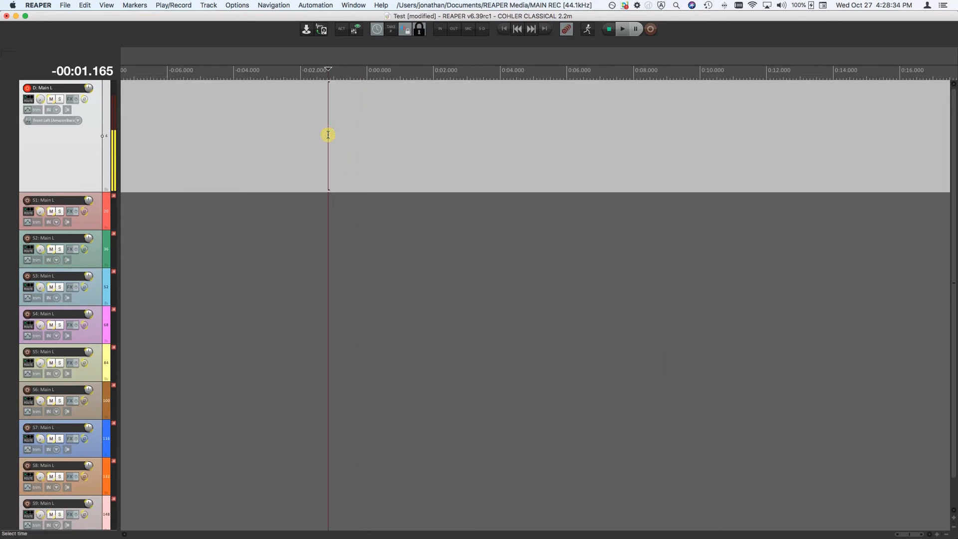
left_click(651, 29)
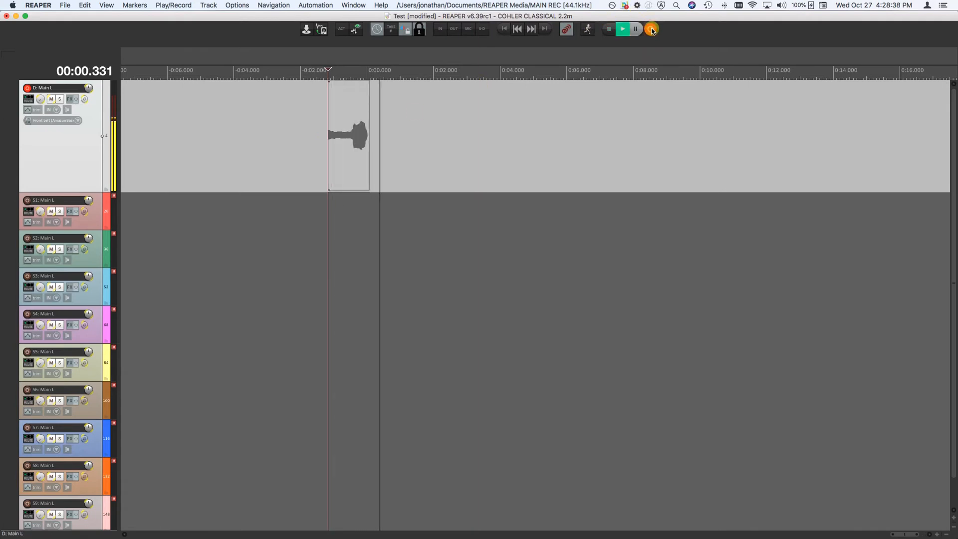
key("h")
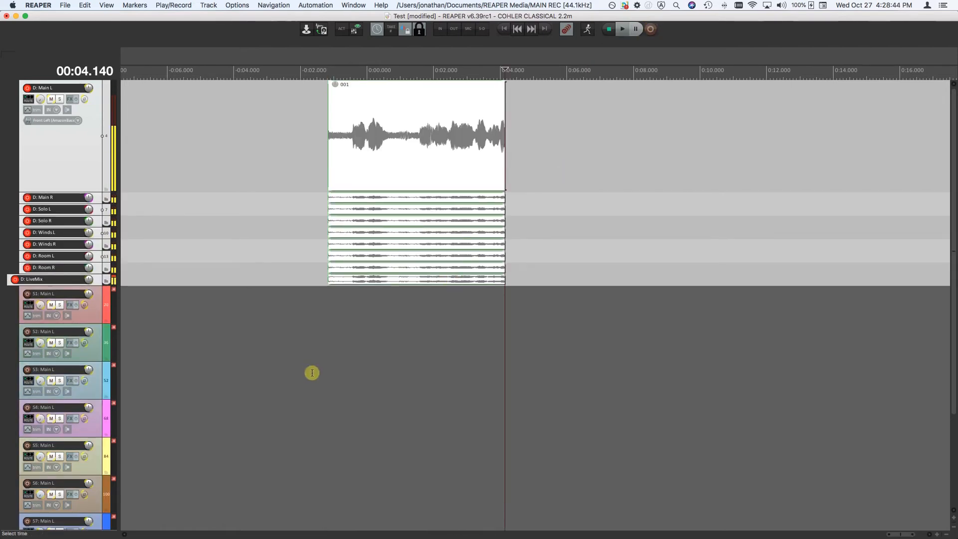
Record a take on the S3 track group from about -0.2 s to 4.2 s
left_click(362, 368)
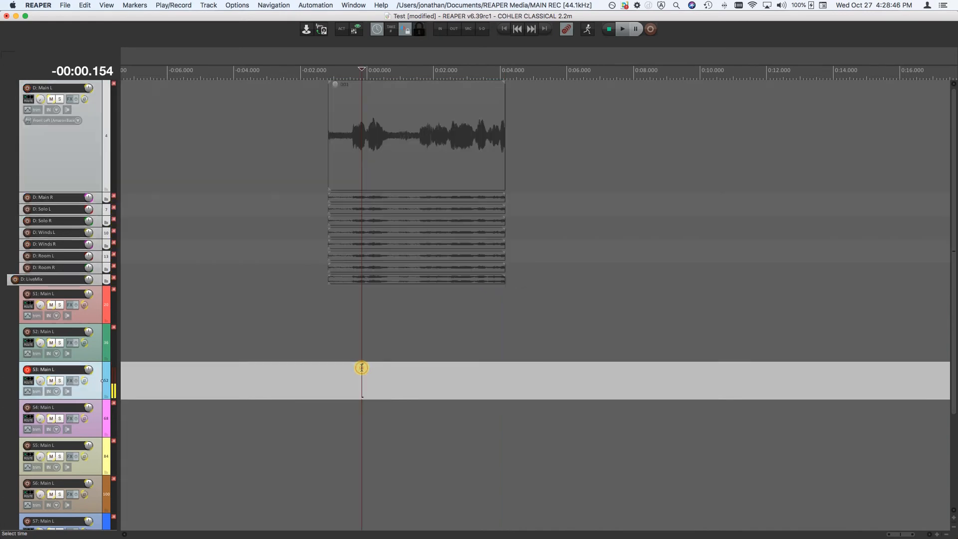
key("super+r")
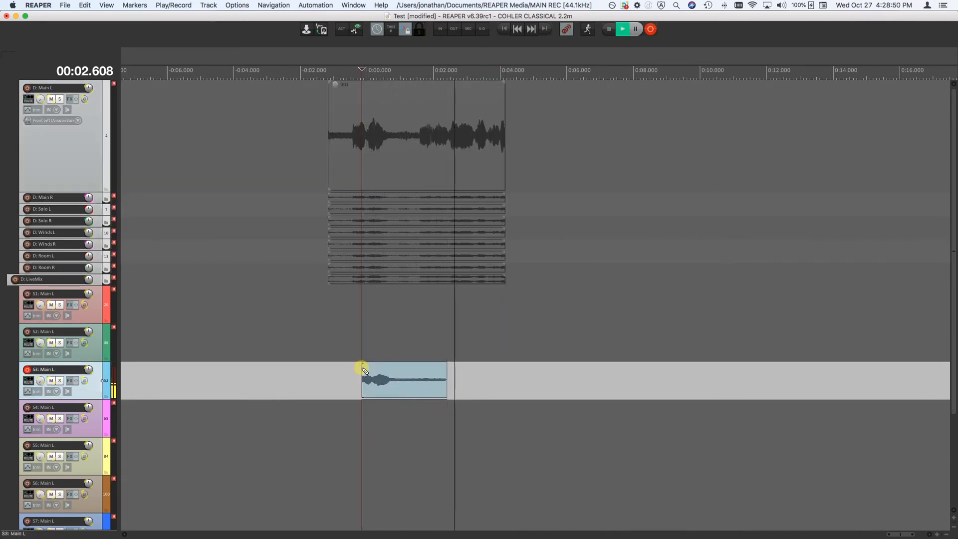
key("space")
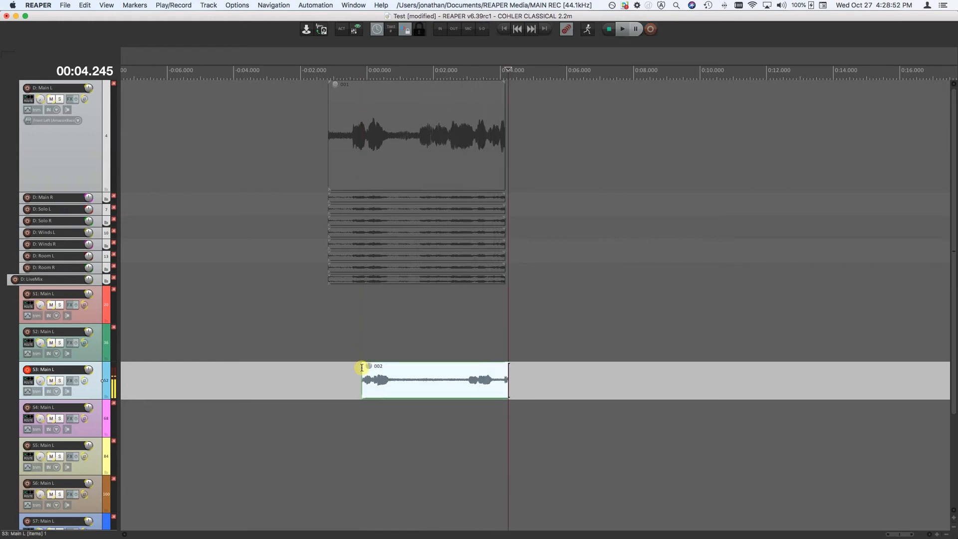
Record a take on the S1 track group from about 6.5 s to 10.7 s
left_click(584, 316)
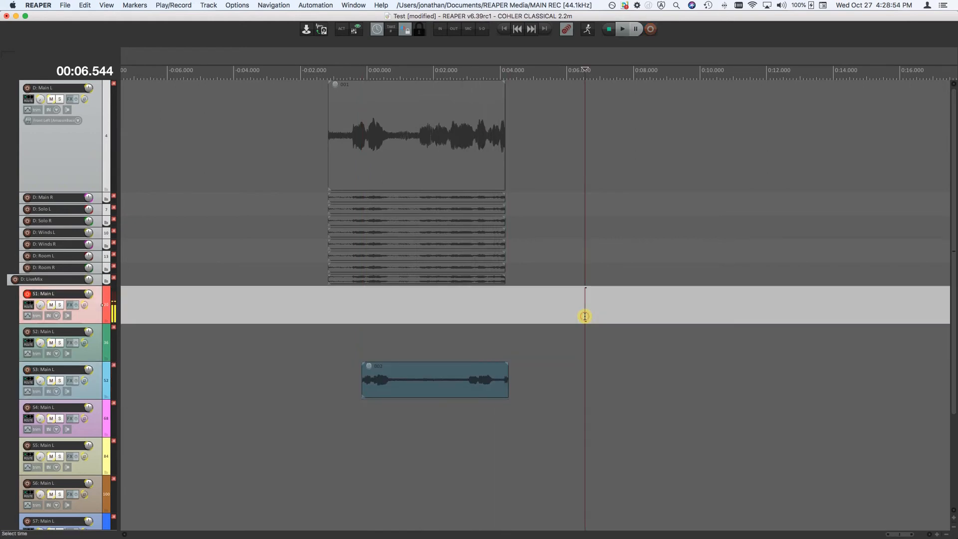
key("super+r")
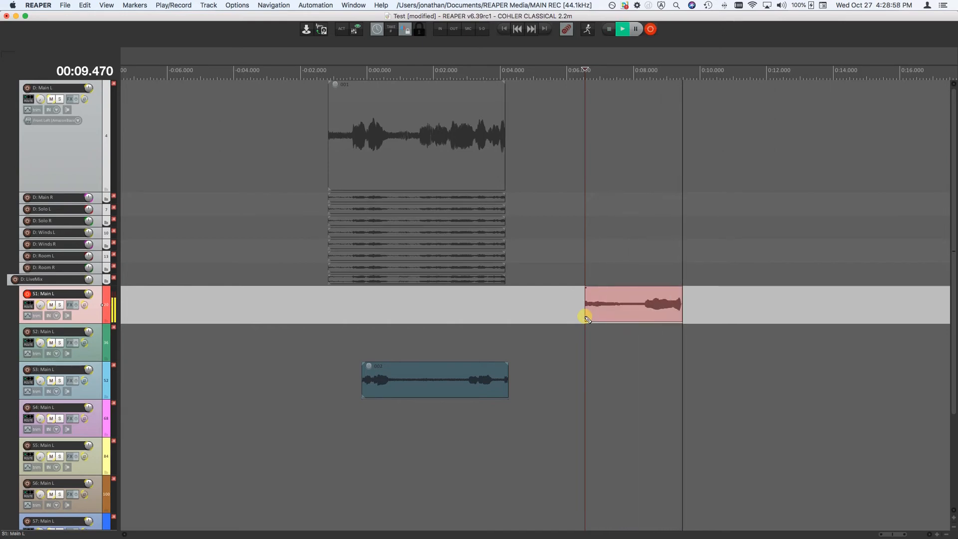
key("space")
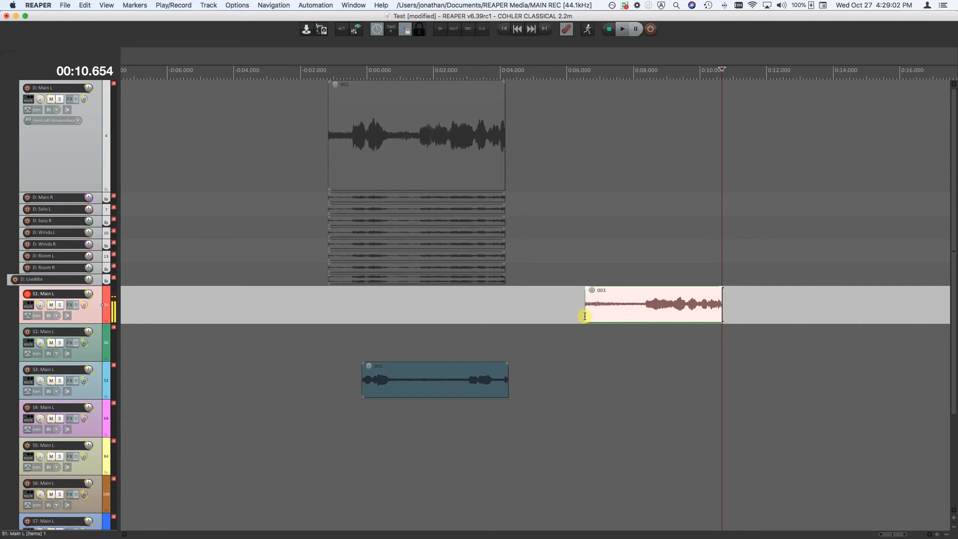
Switch to Finder and examine the recorded files in the MAIN REC folder of REAPER Media, sorted by name
key("super+Tab")
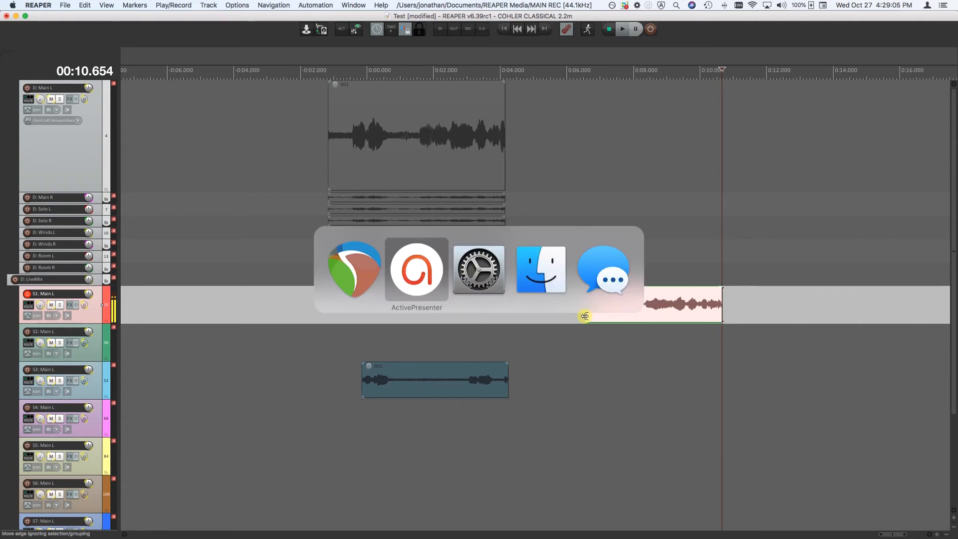
key("super+Tab")
key("super+Tab")
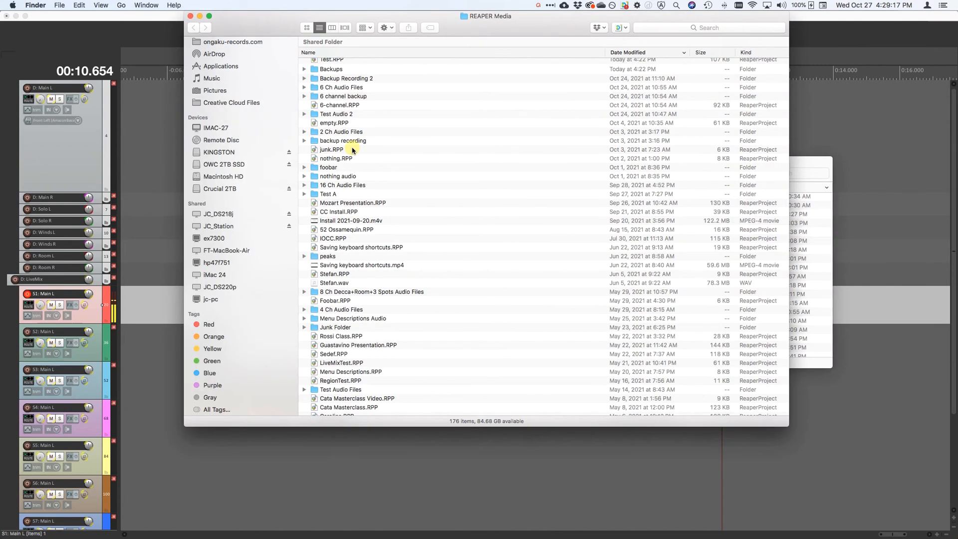
scroll(299, 175, "up", 3)
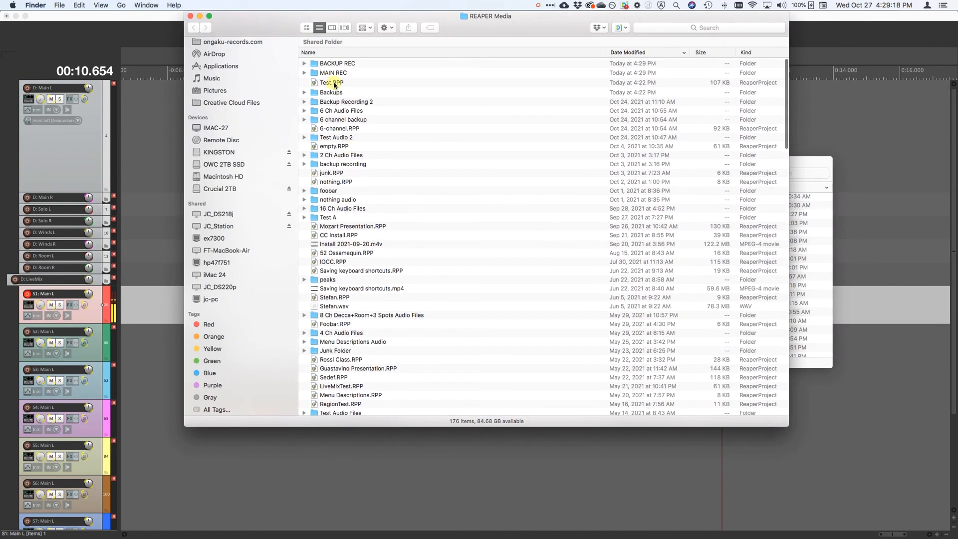
double_click(318, 74)
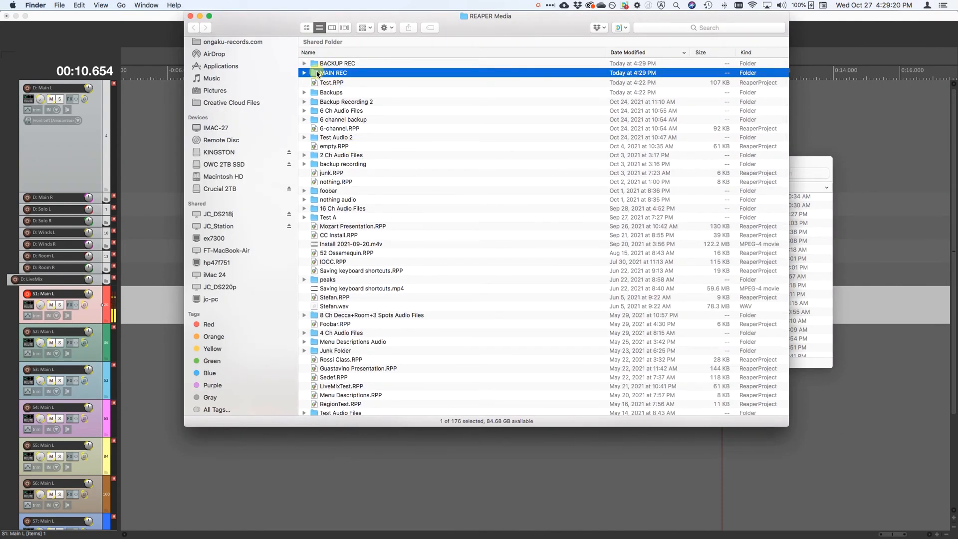
left_click(327, 52)
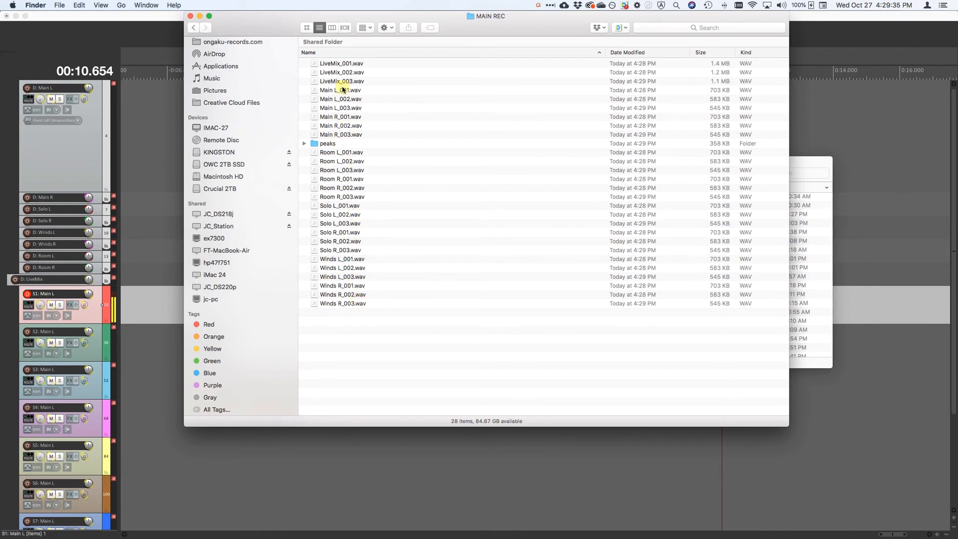
Examine the backup recordings in the BACKUP REC folder of REAPER Media, sorted by name
key("super+Up")
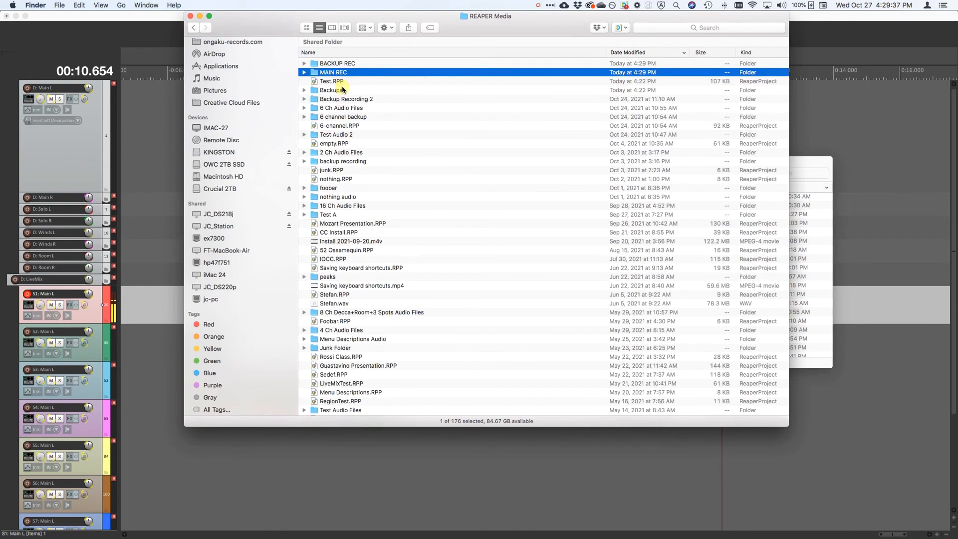
key("Up")
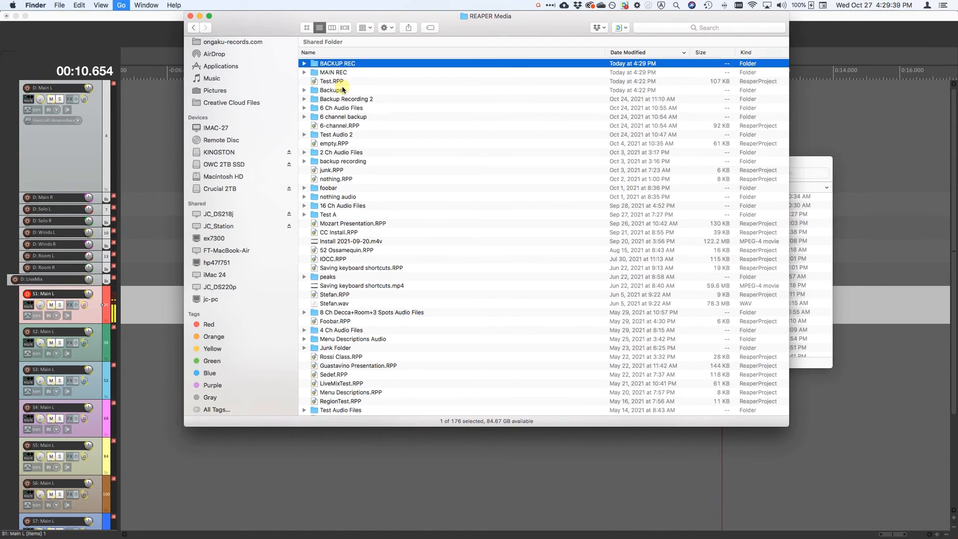
key("super+Down")
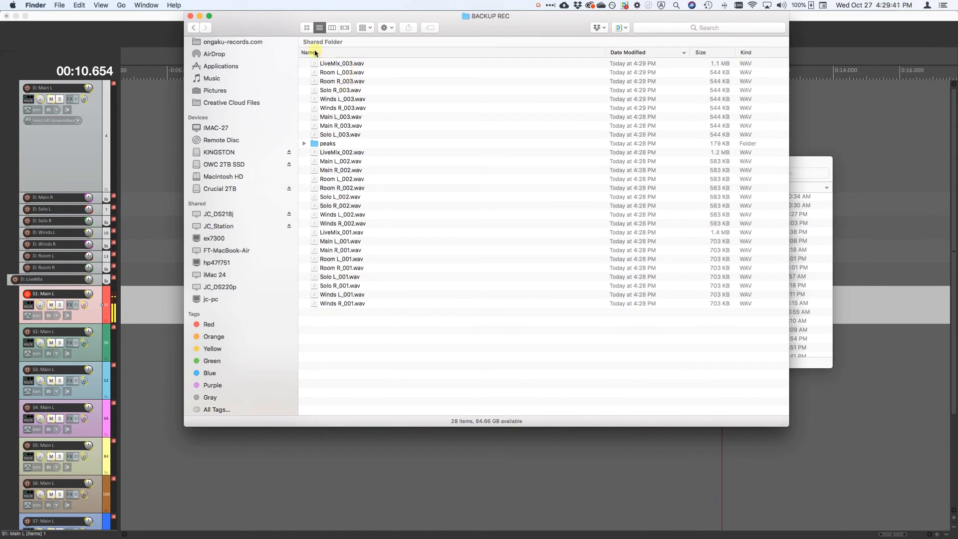
left_click(315, 52)
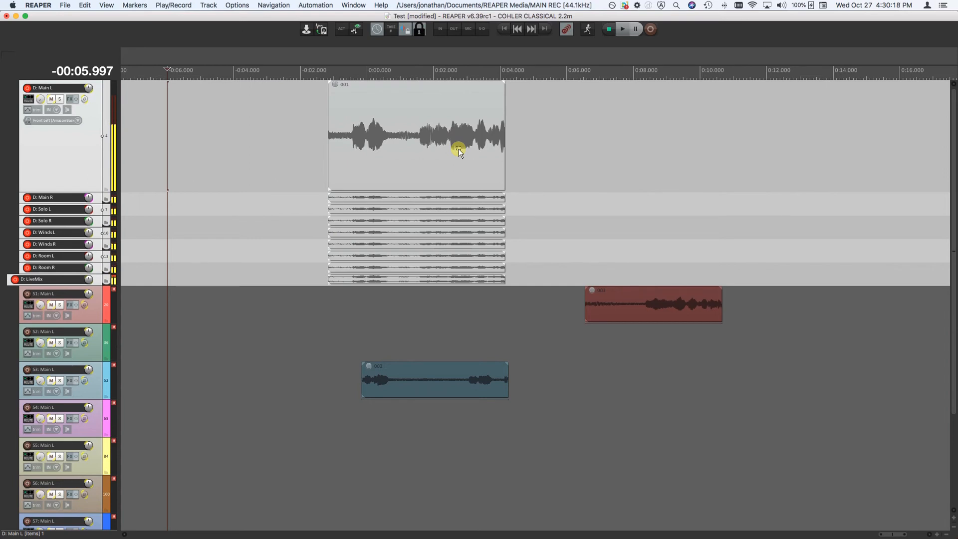
Disarm the D track group in REAPER and clear the record backup path in the combined path settings
left_click(565, 28)
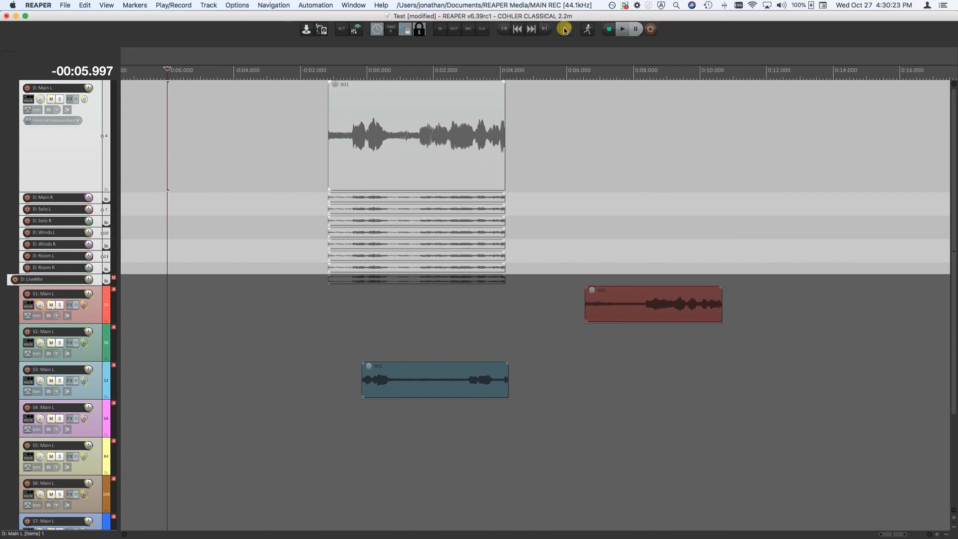
left_click(566, 30)
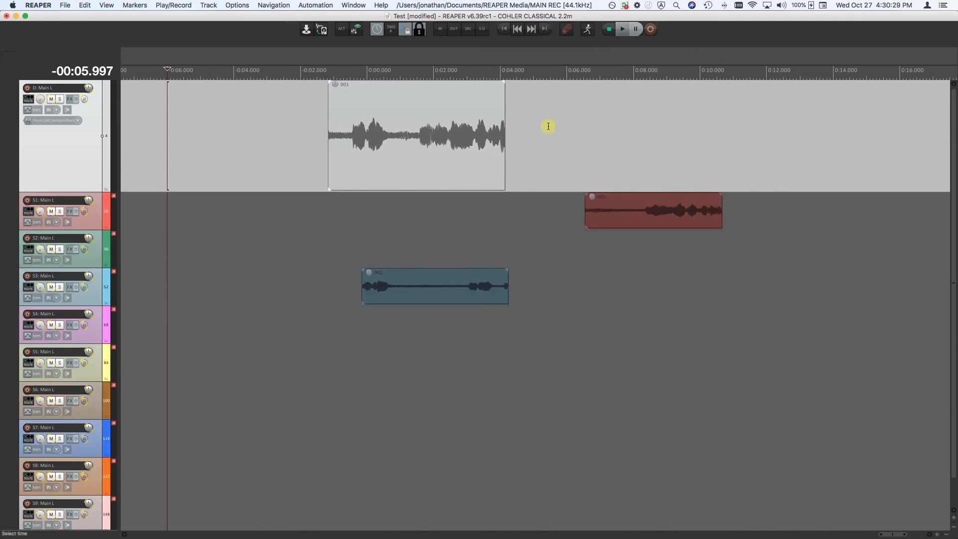
left_click(238, 5)
mouse_move(279, 49)
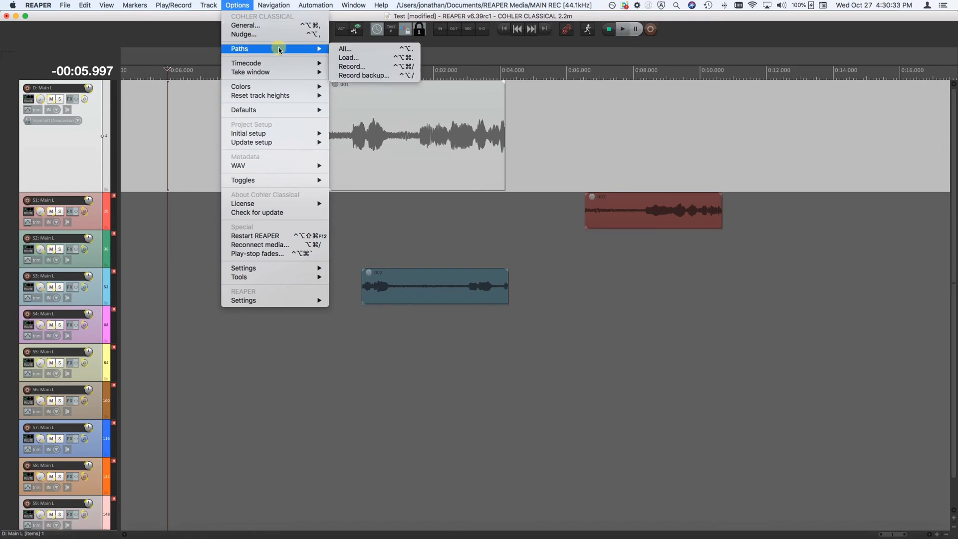
left_click(339, 49)
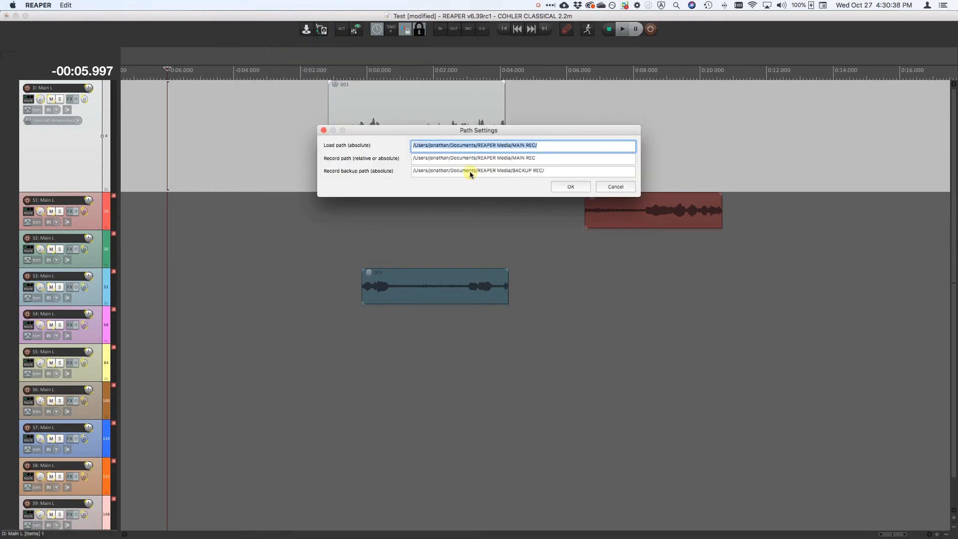
triple_click(469, 170)
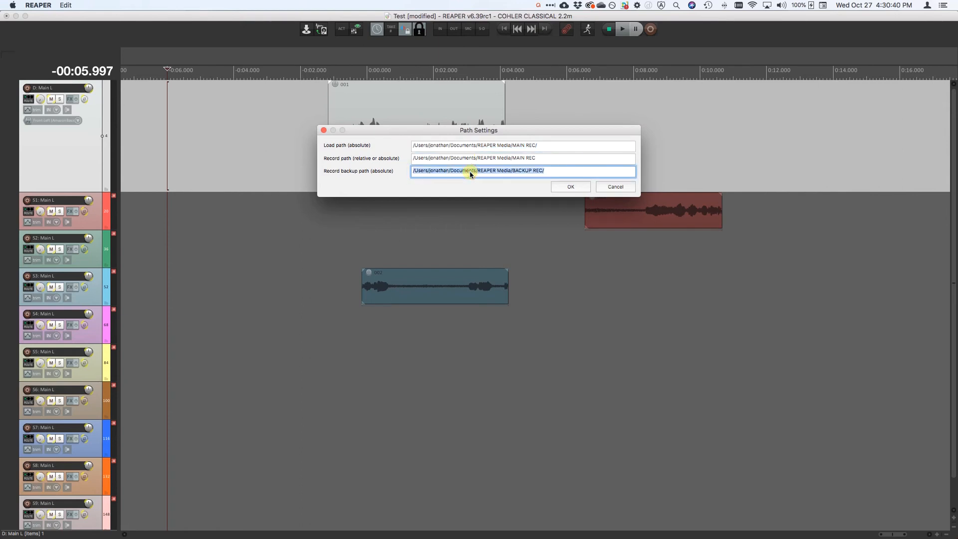
key("BackSpace")
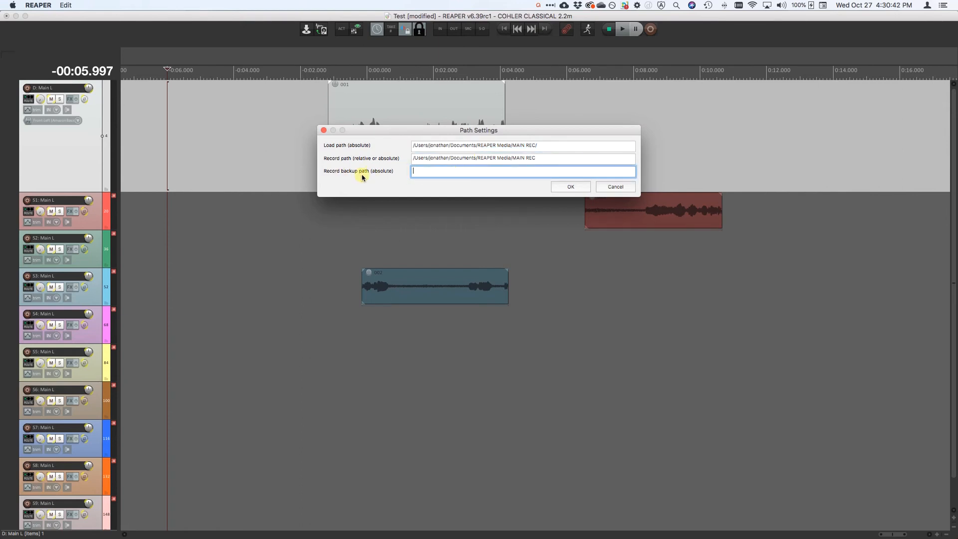
left_click(570, 187)
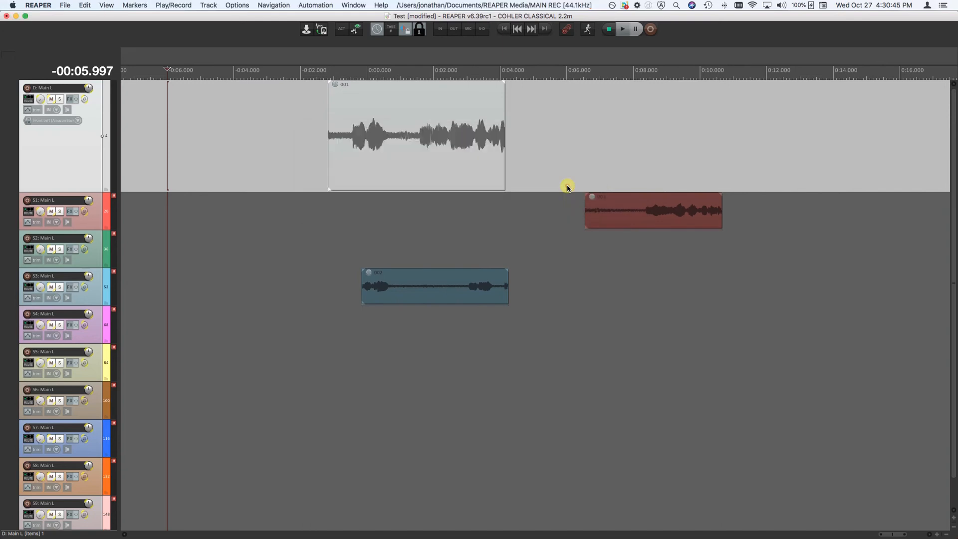
Check the Record backup option's state and record-arm the D track group
left_click(168, 5)
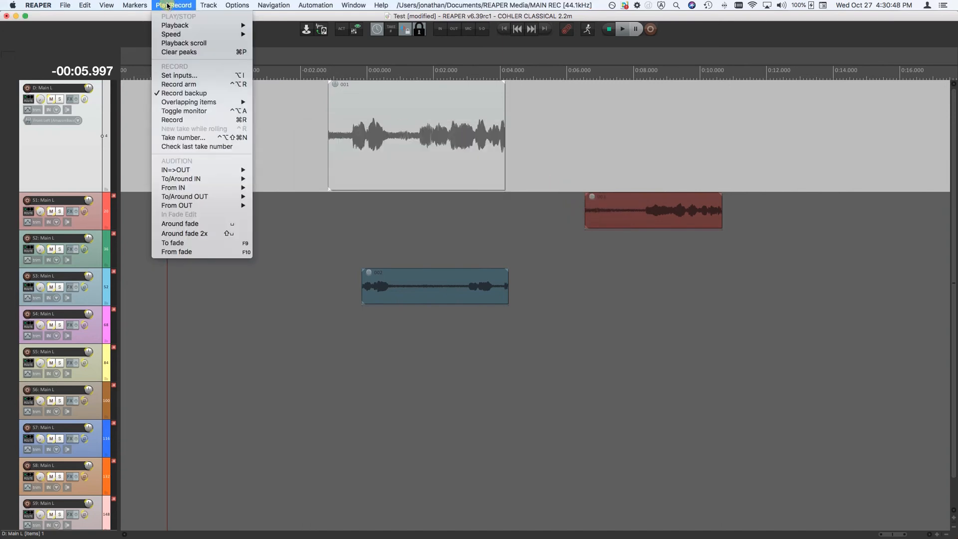
left_click(167, 6)
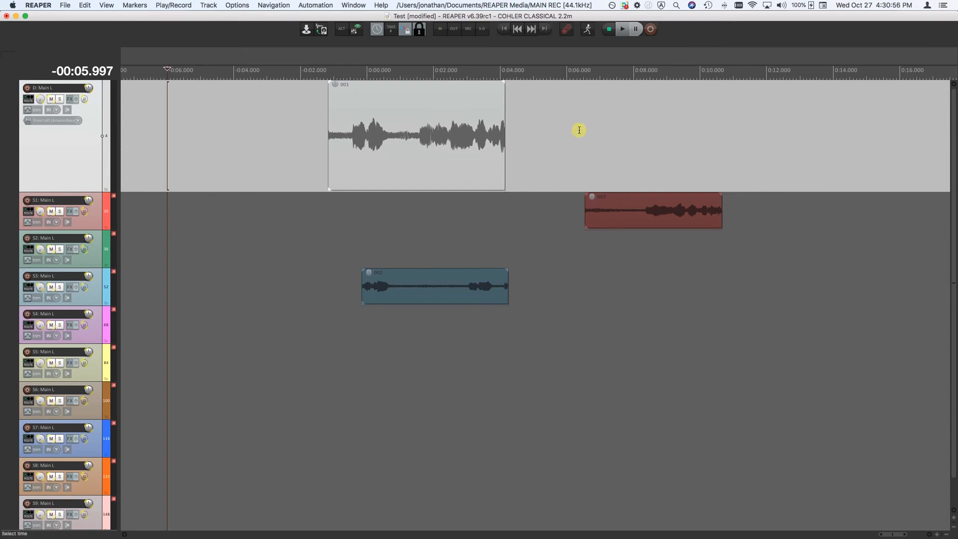
left_click(567, 32)
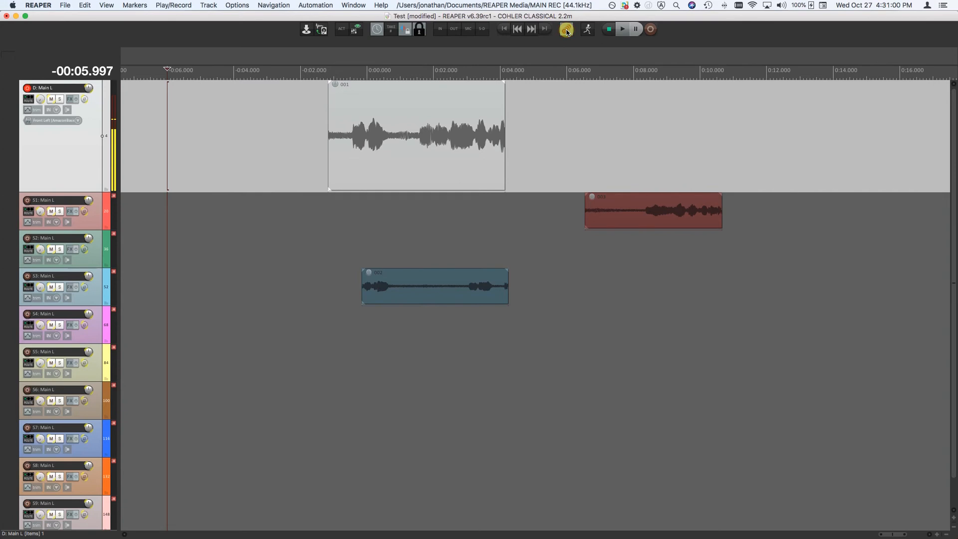
Try to record on the D track group without a backup path, opening the secondary path settings before cancelling the recording
left_click(651, 30)
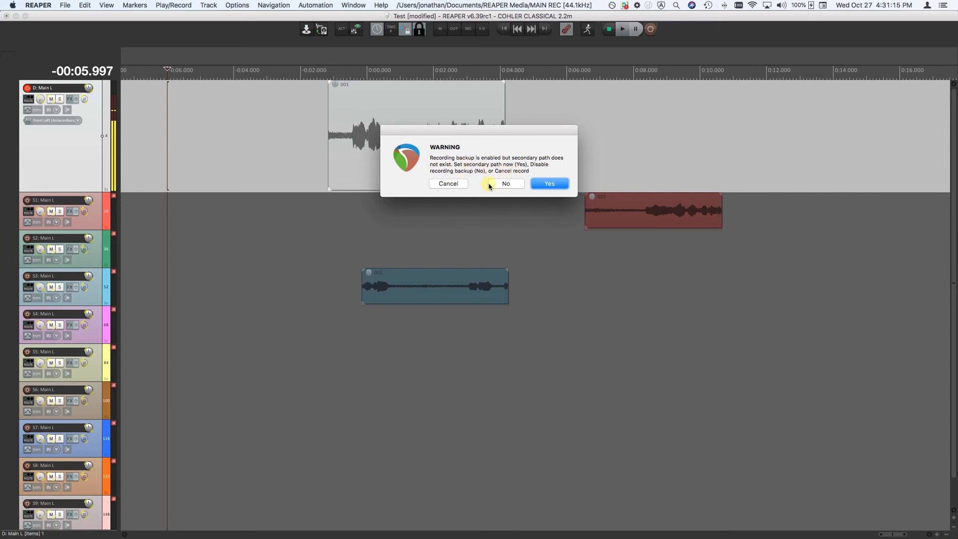
left_click(547, 184)
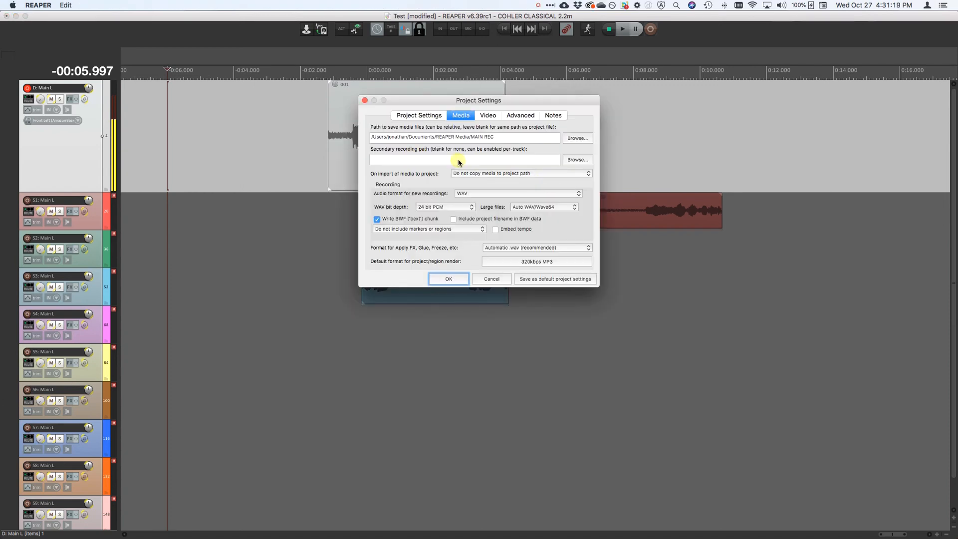
left_click(364, 101)
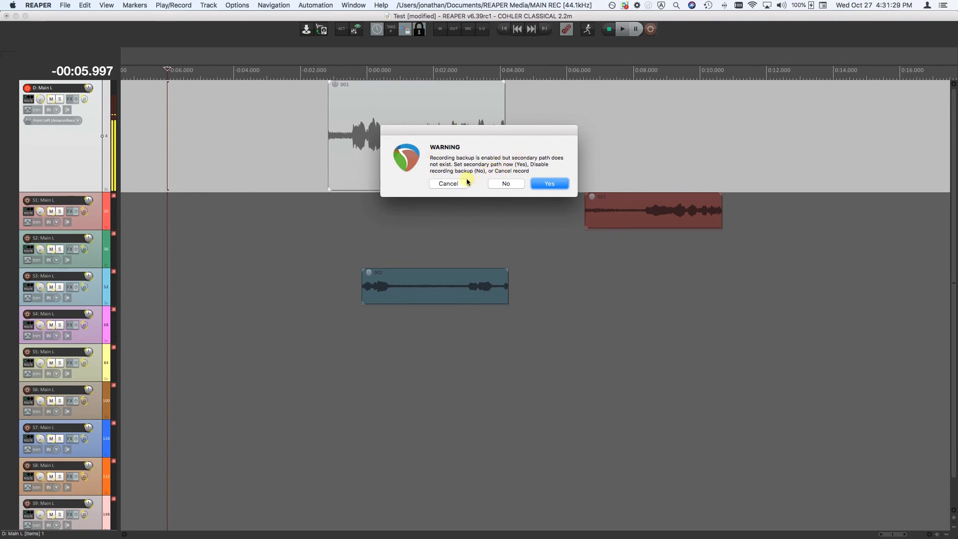
left_click(446, 183)
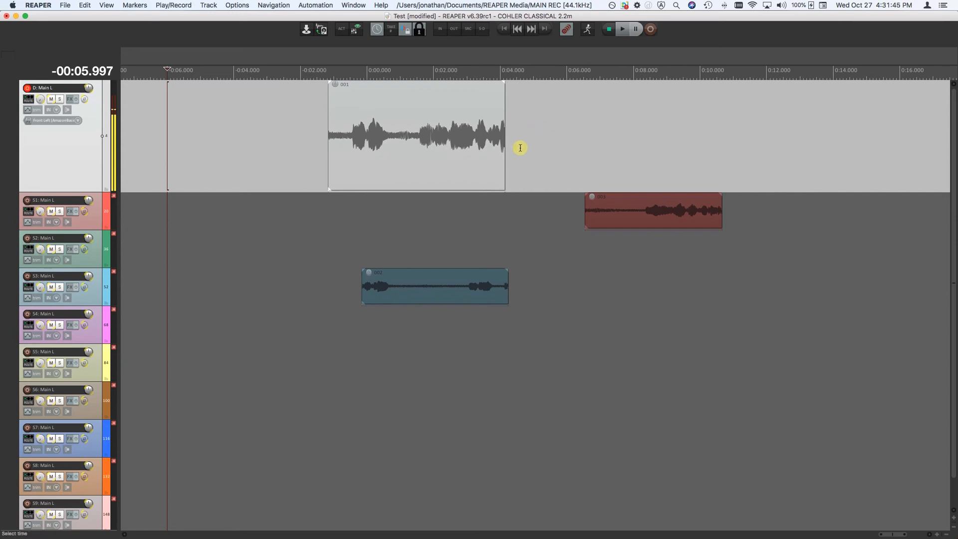
Record a take on the D track group from about -6.0 s to -2.6 s, choosing to disable recording backup
left_click(651, 30)
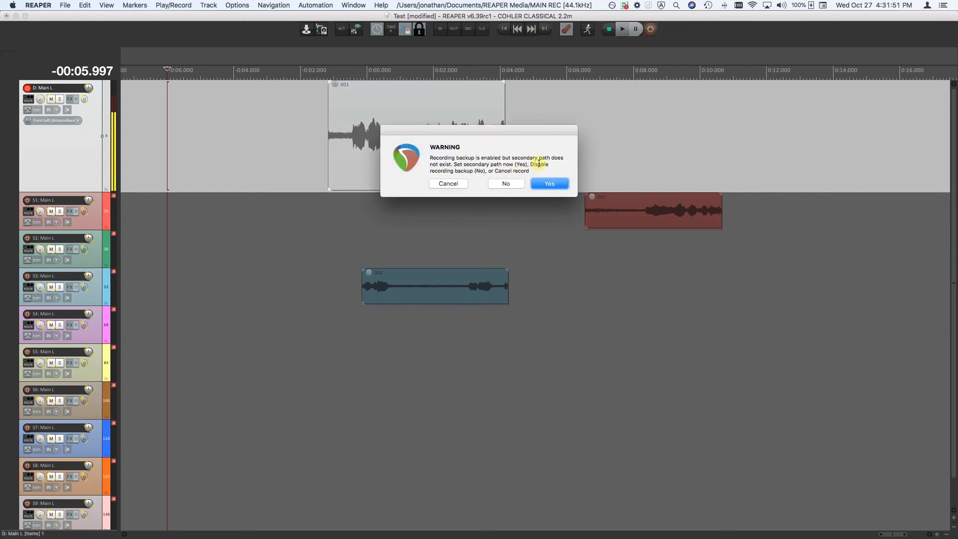
left_click(507, 183)
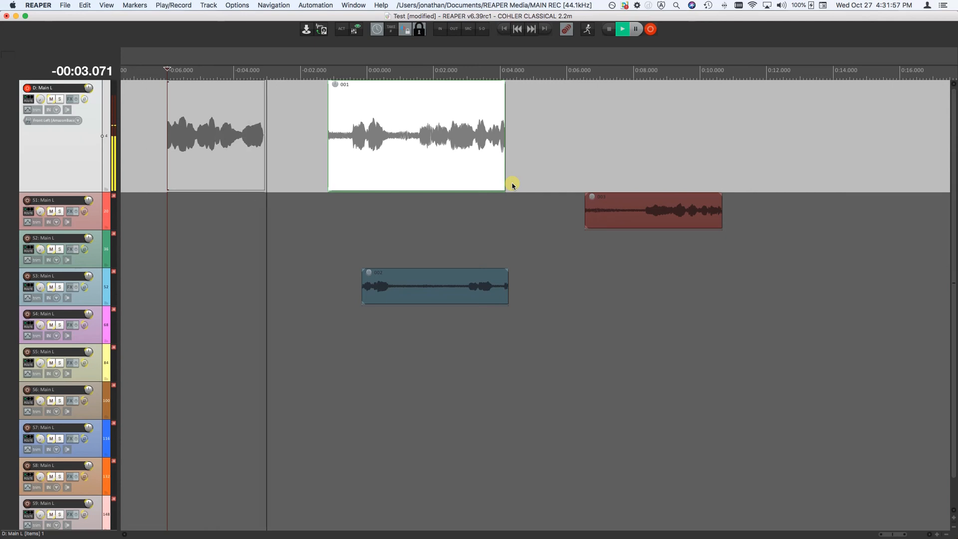
key("space")
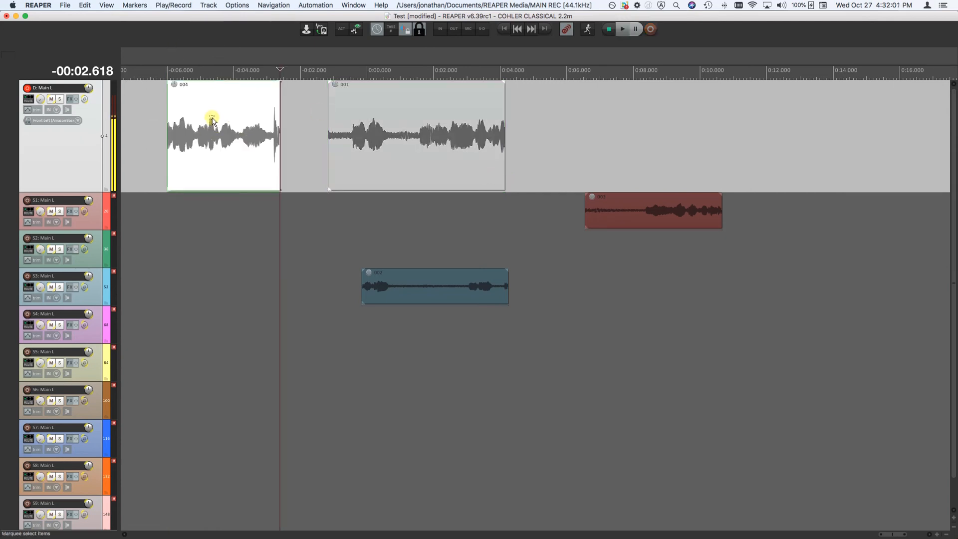
Check the Record backup option after the take and disarm the D track group
left_click(168, 6)
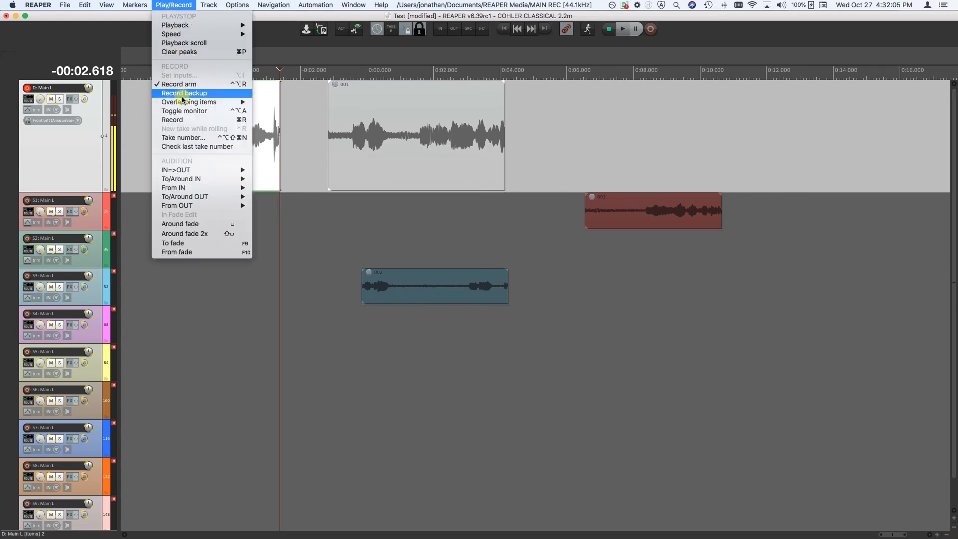
left_click(173, 5)
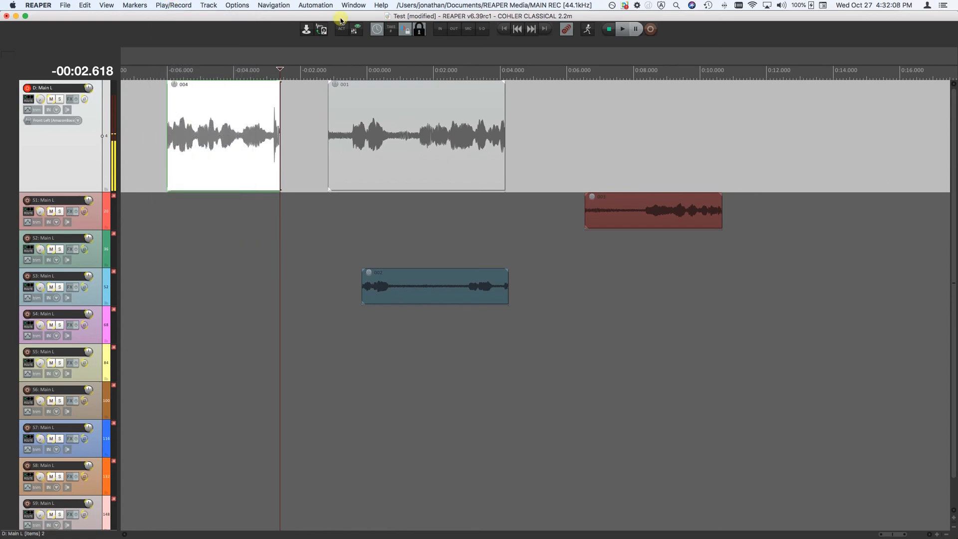
left_click(565, 31)
Switch to Finder, compare the BACKUP REC and MAIN REC folders for take 004 files, and select LiveMix_004.wav in MAIN REC
key("super+Tab")
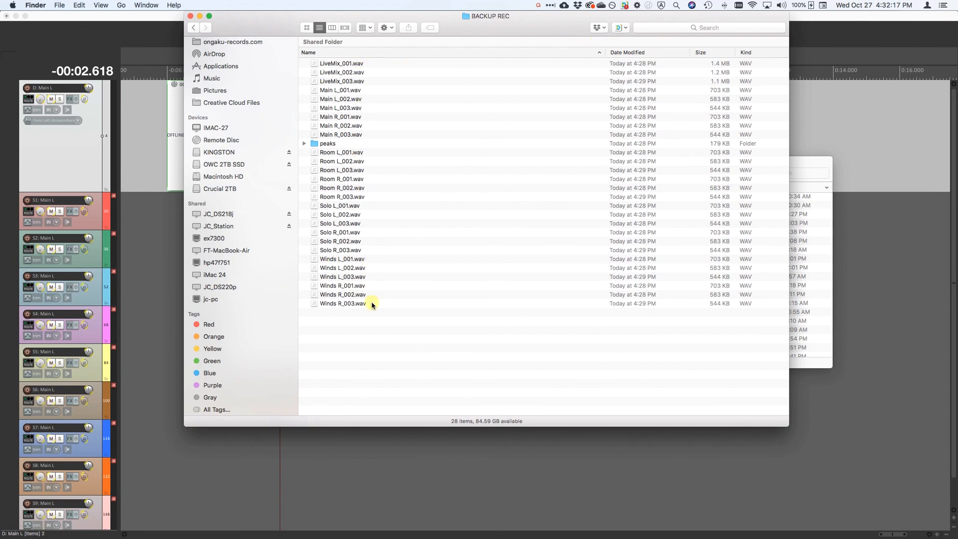
key("super+Up")
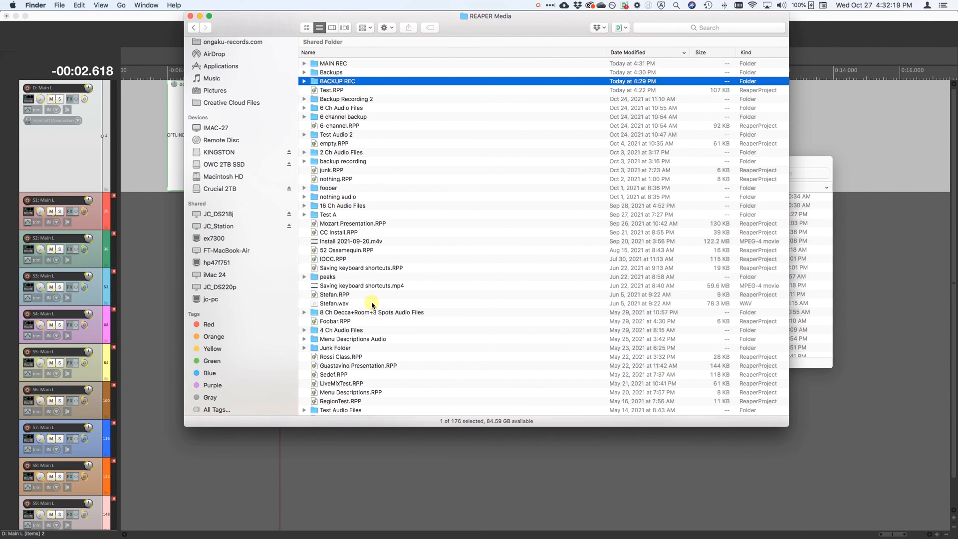
key("Up")
key("Up")
key("super+Down")
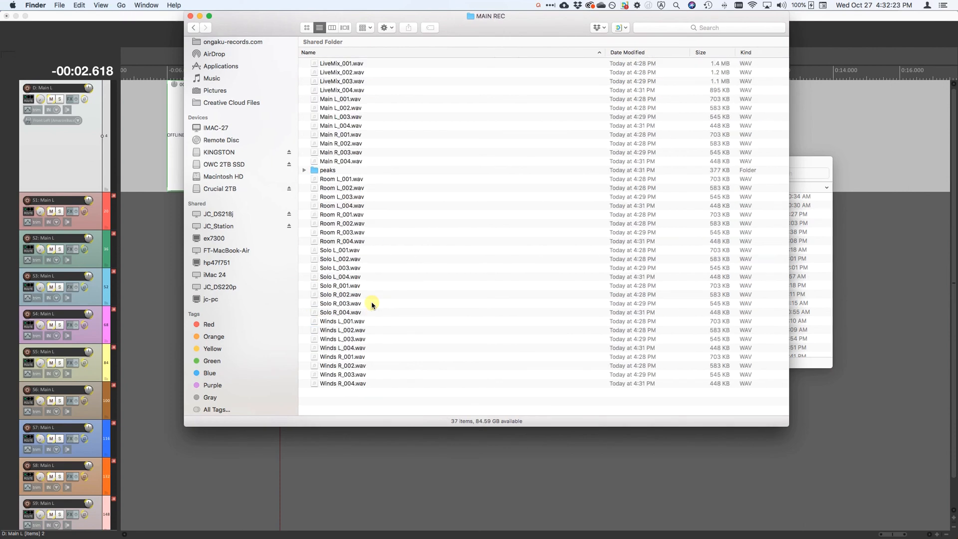
left_click(333, 89)
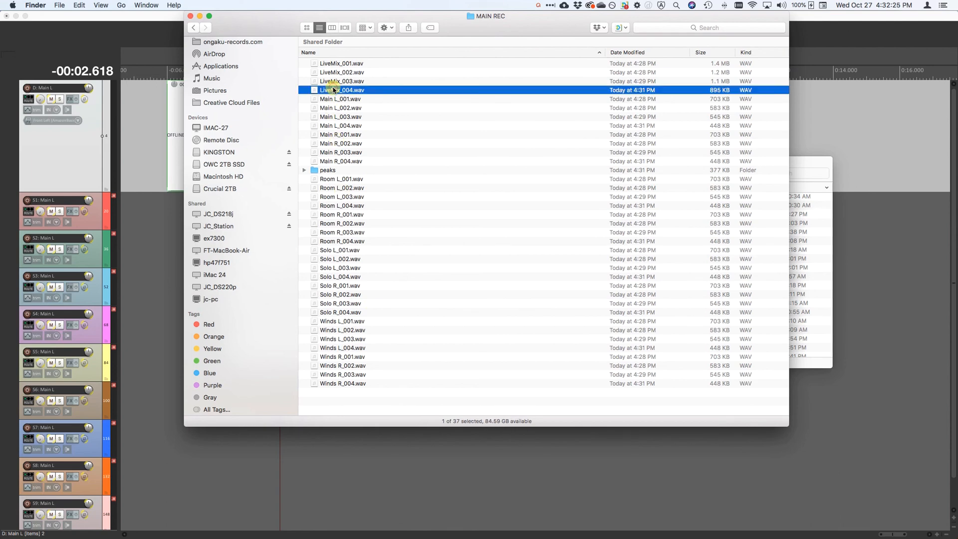
Go through the MAIN REC files from LiveMix_004.wav down to the peaks folder, close the folder window, and switch back to REAPER
key("Down")
key("Down")
key("Down")
key("Down")
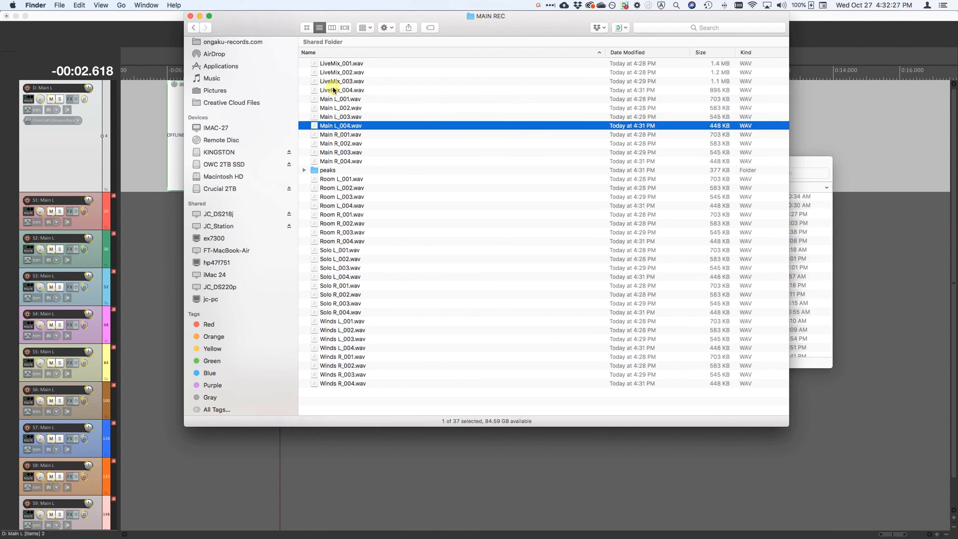
key("Down")
key("Down")
key("Down")
key("Down")
key("Down")
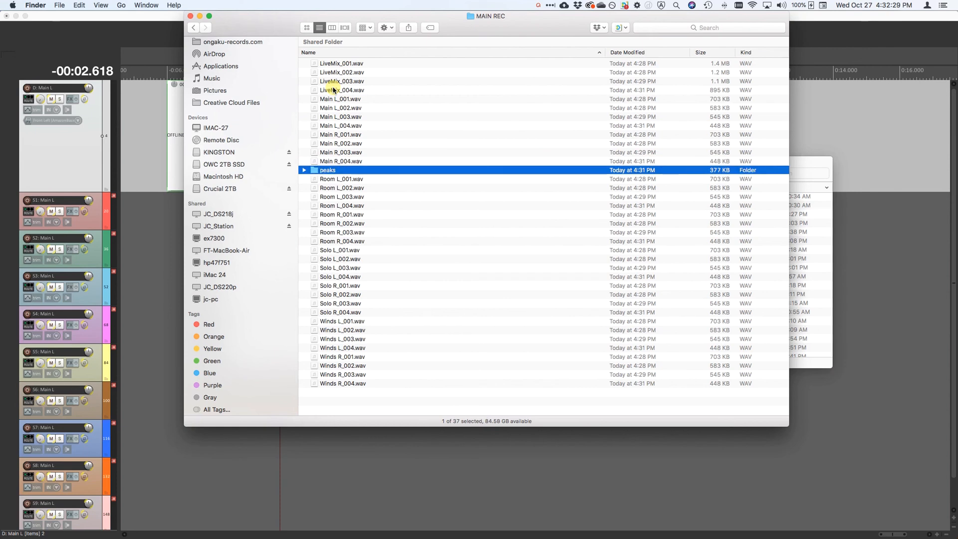
left_click(190, 16)
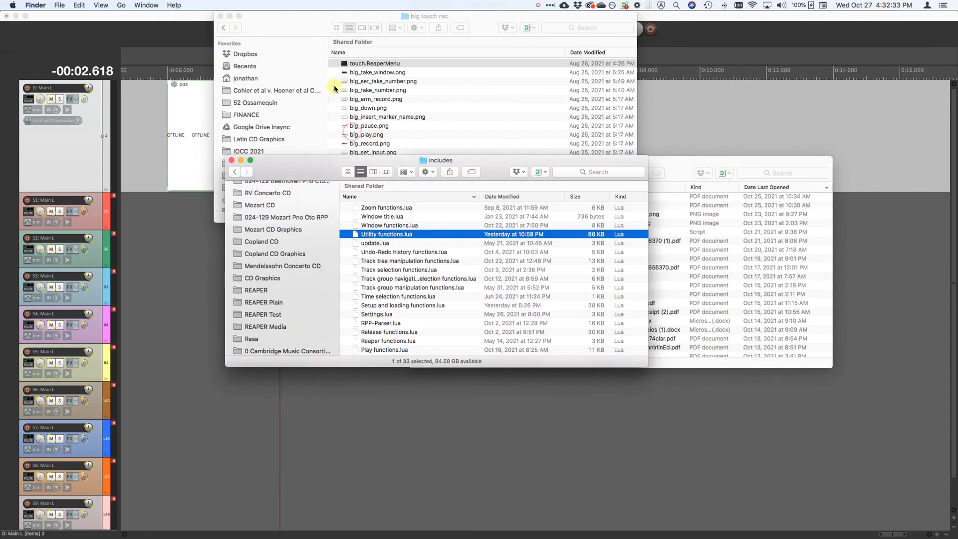
left_click(150, 115)
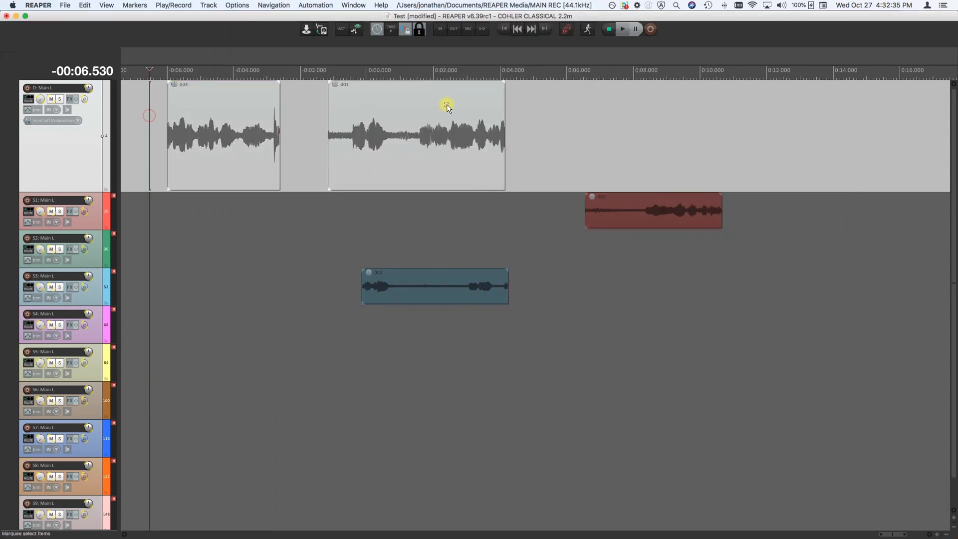
Review the available path settings for loading, recording and record backup without changing any of them
left_click(244, 4)
mouse_move(252, 48)
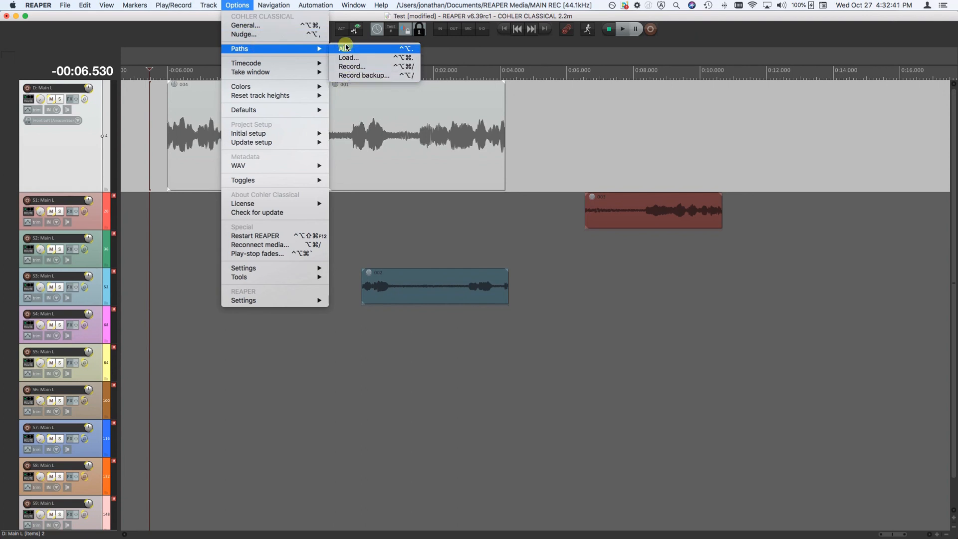
left_click(232, 3)
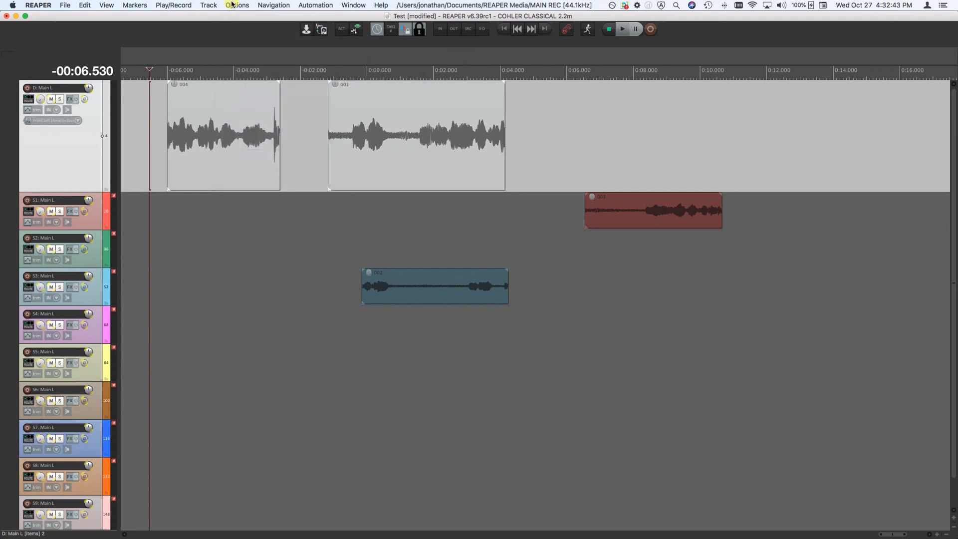
Show the project's record path folder in Finder from REAPER, and close the folder window
left_click(63, 6)
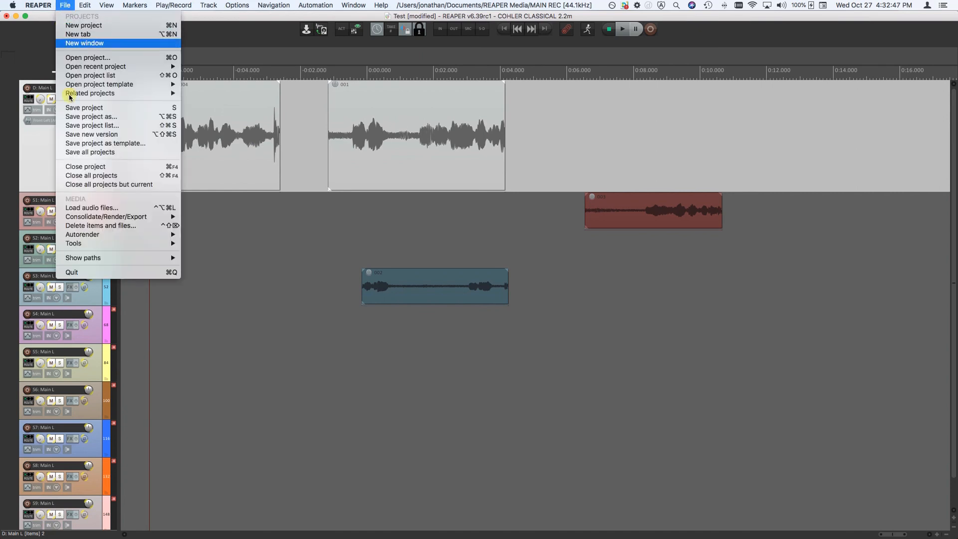
mouse_move(90, 258)
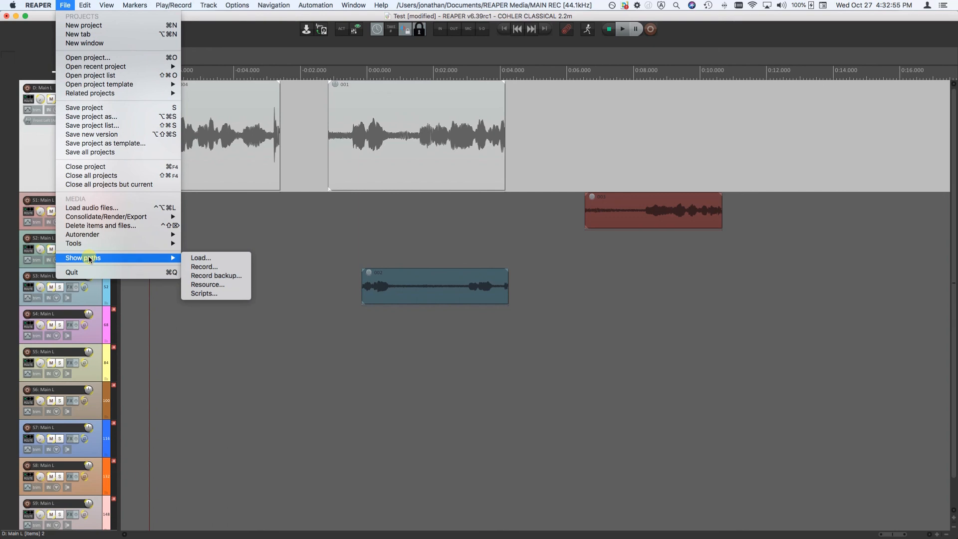
left_click(204, 267)
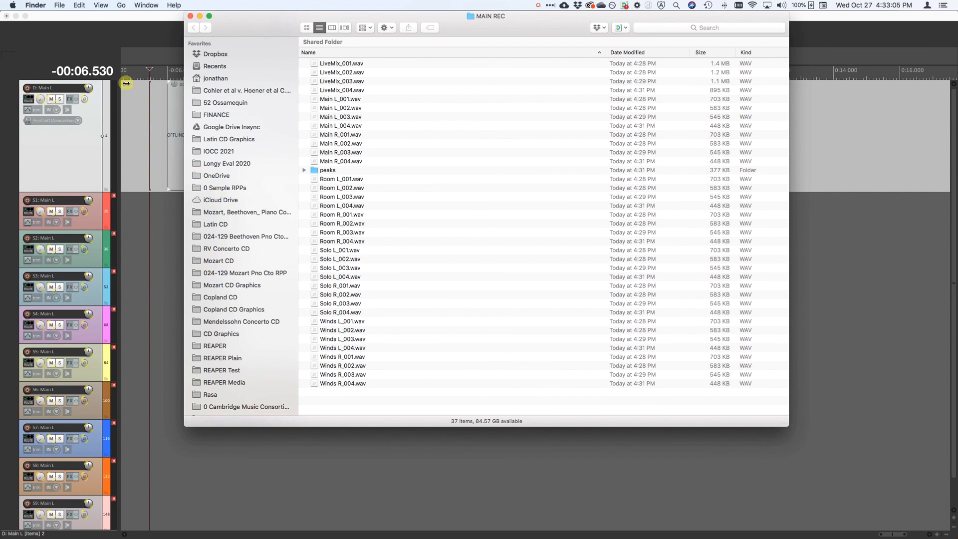
key("super+w")
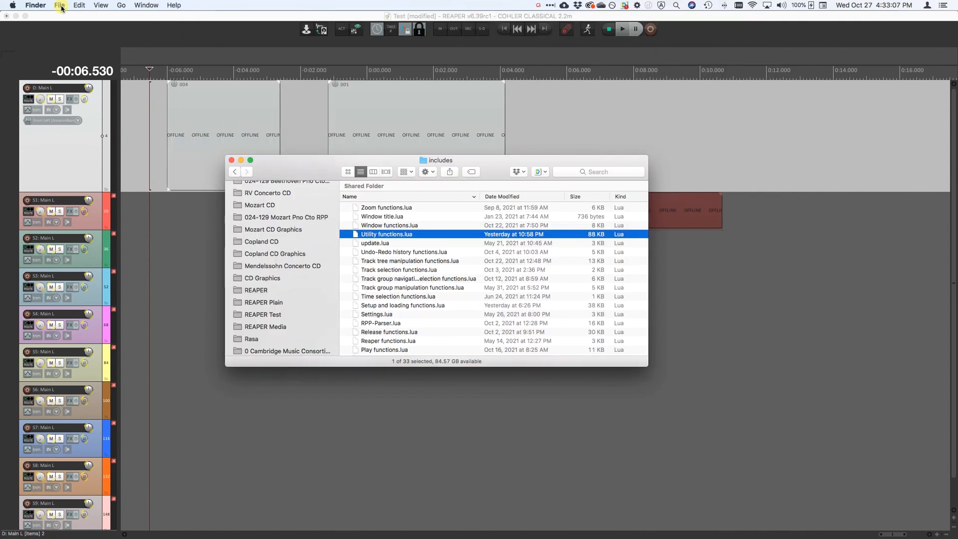
Show REAPER's Scripts path folder in Finder and return to the project
left_click(65, 5)
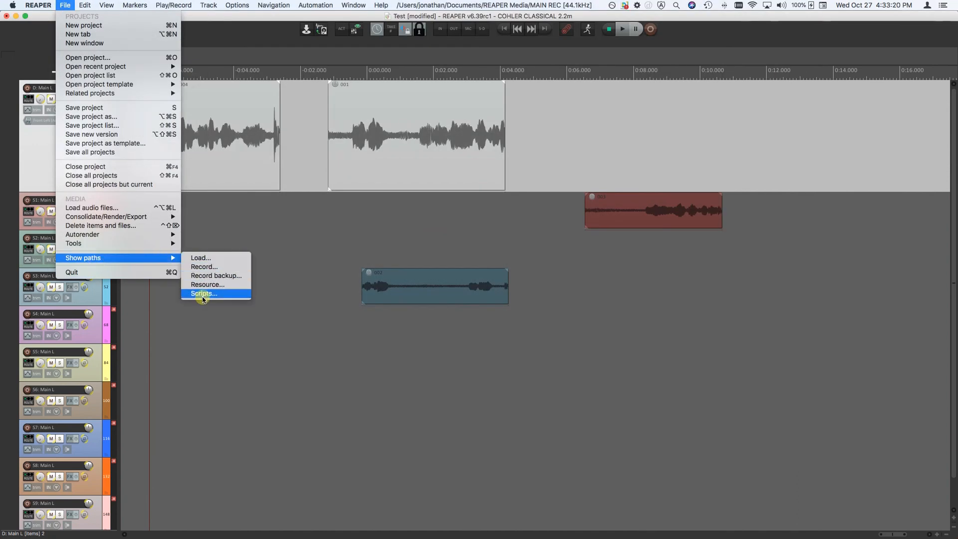
left_click(202, 295)
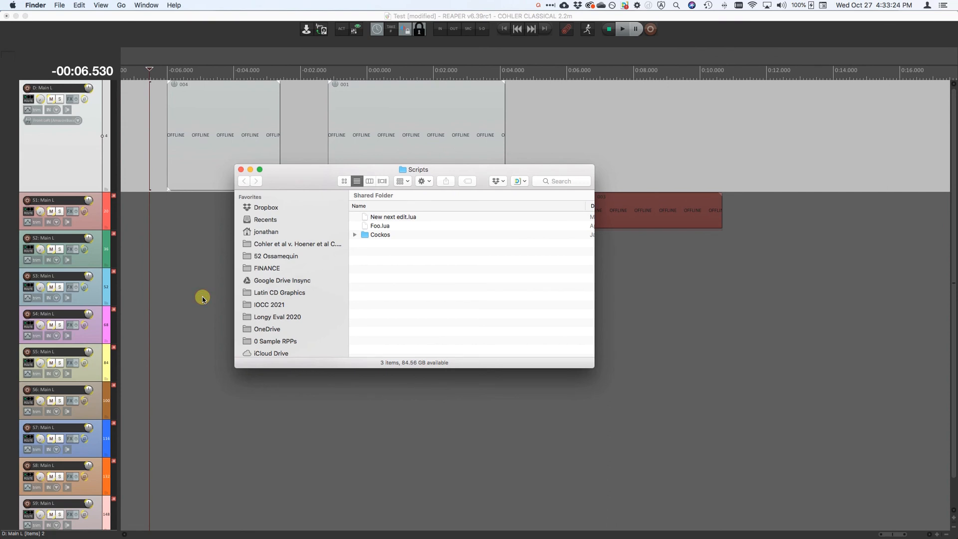
left_click(295, 121)
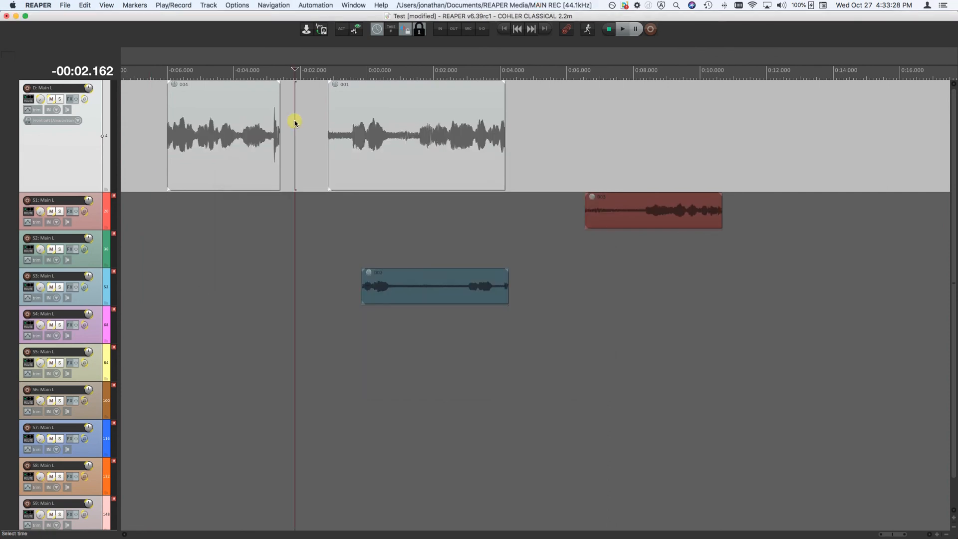
Review the Show paths commands, the Record backup option and the path settings without changing anything
left_click(61, 5)
mouse_move(102, 258)
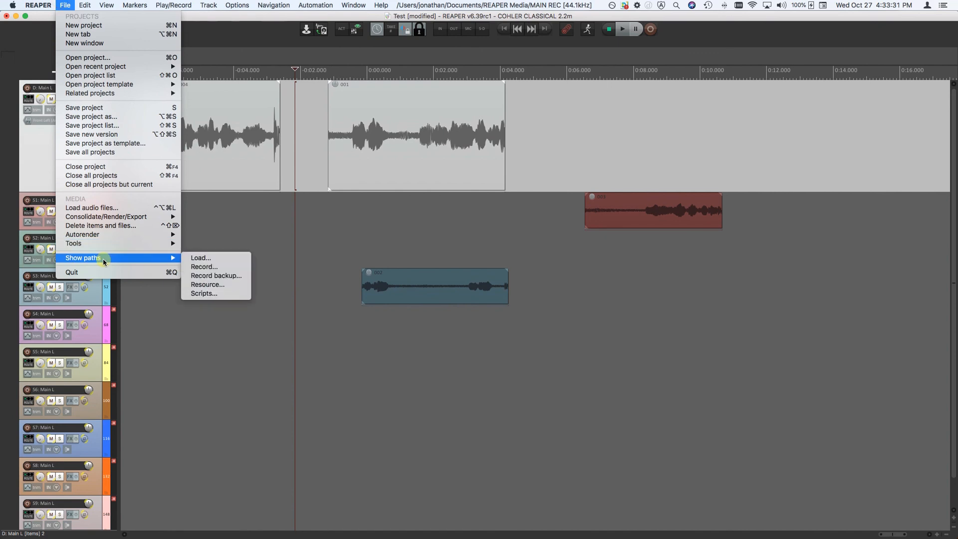
mouse_move(167, 6)
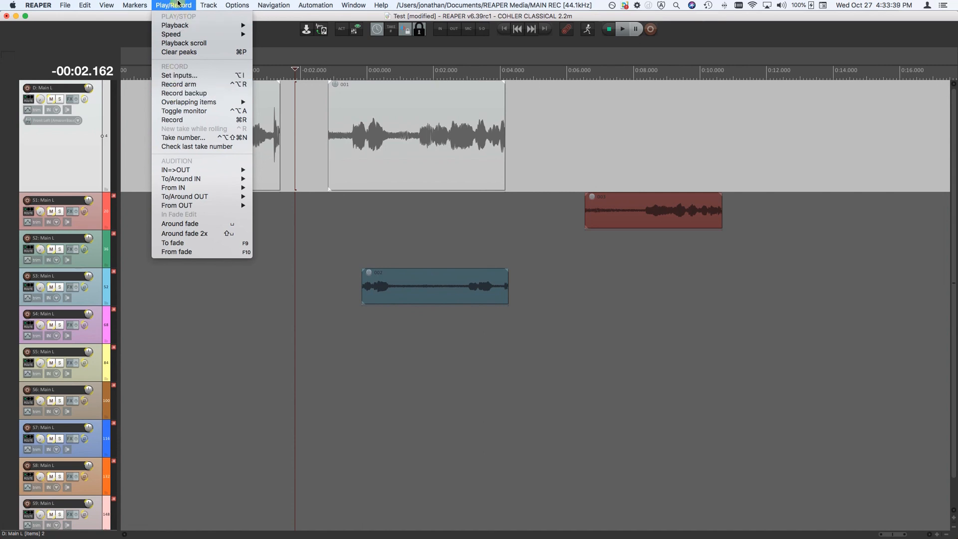
mouse_move(240, 5)
mouse_move(267, 49)
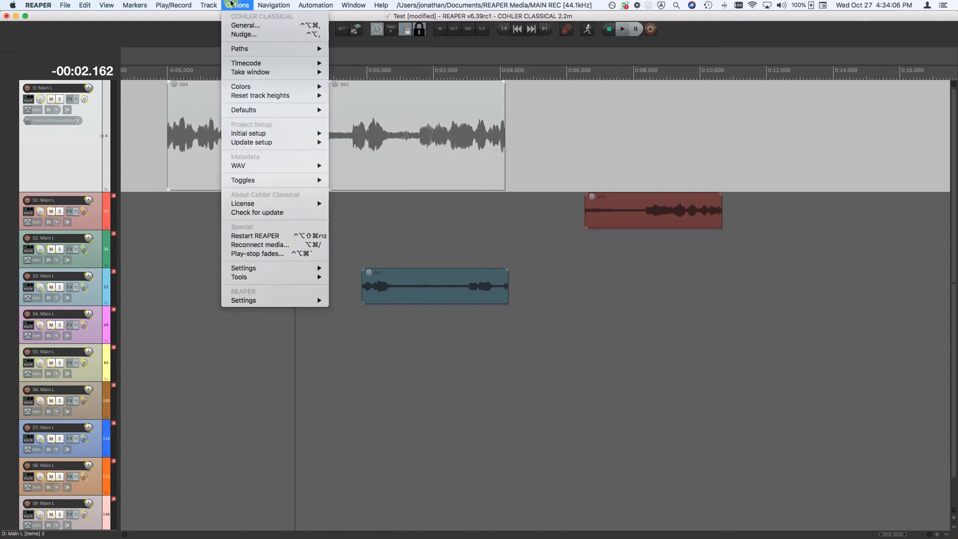
left_click(231, 4)
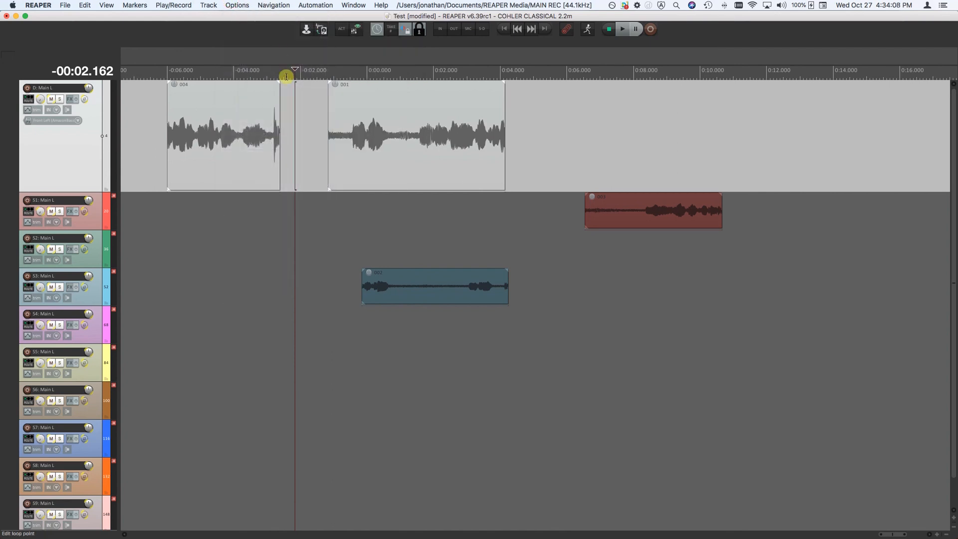